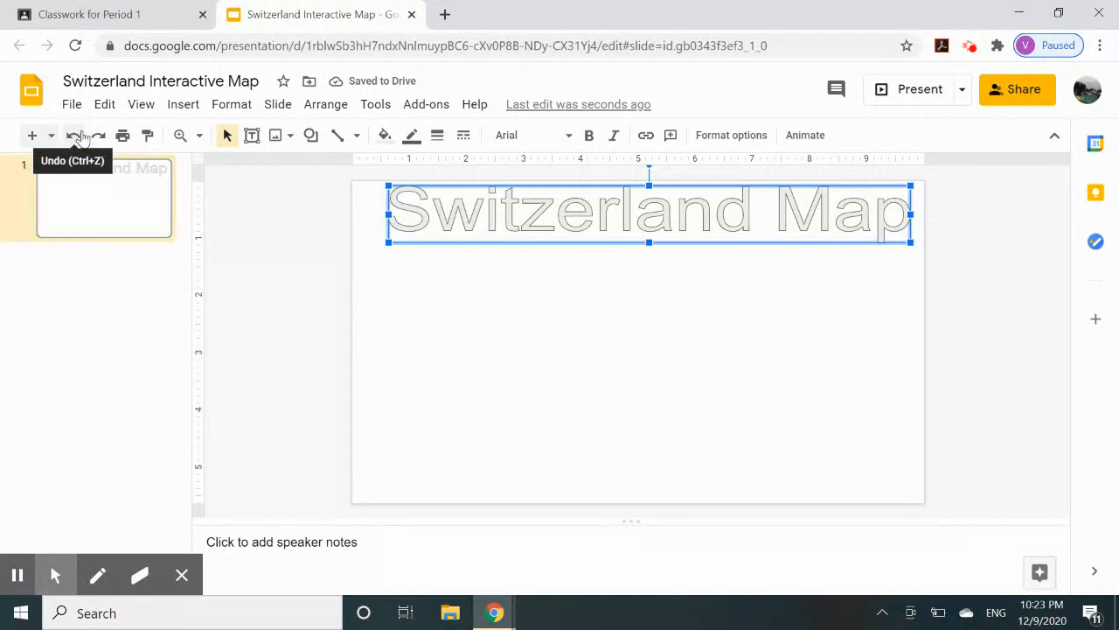
Undo the last changes to the Switzerland Map word art and resize it slightly shorter and narrower across the slide's upper edge.
click(25, 497)
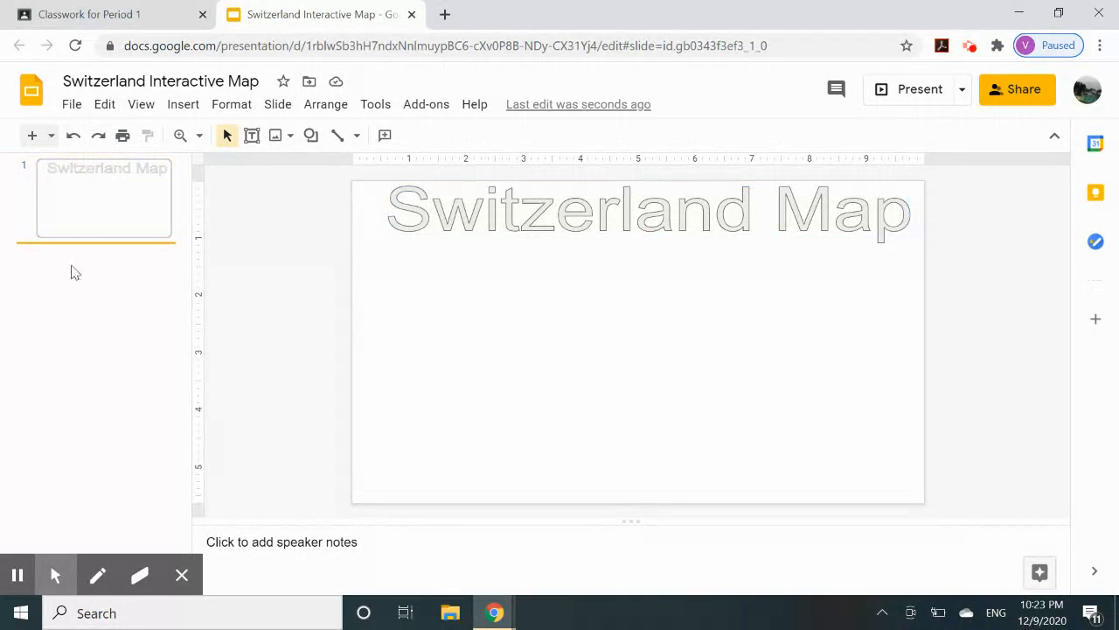
click(73, 137)
click(74, 140)
click(75, 140)
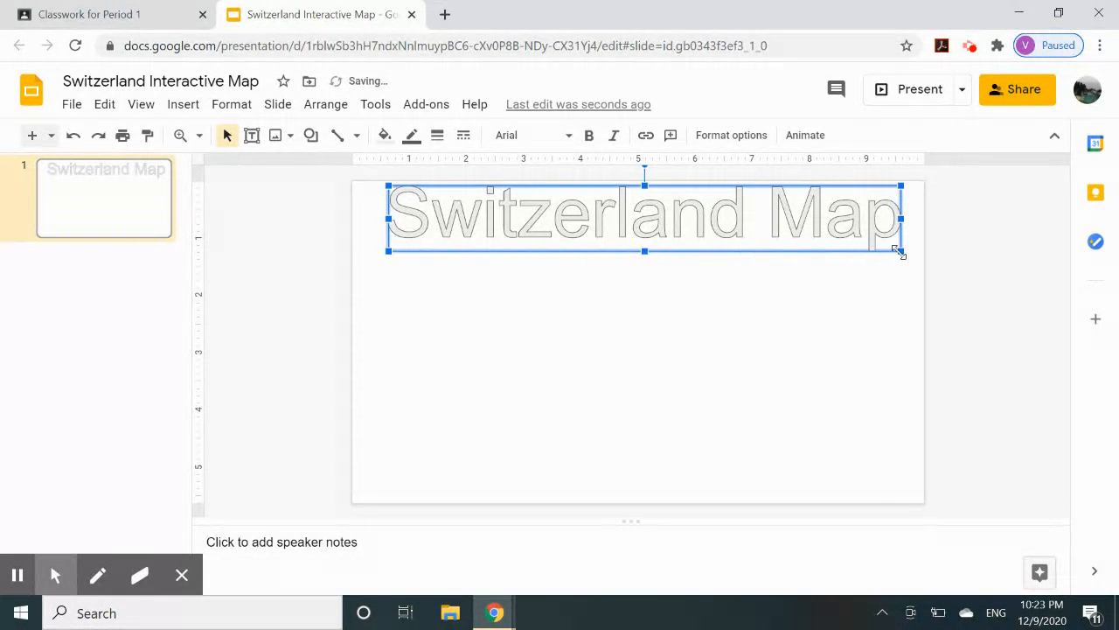
drag(643, 254, 644, 243)
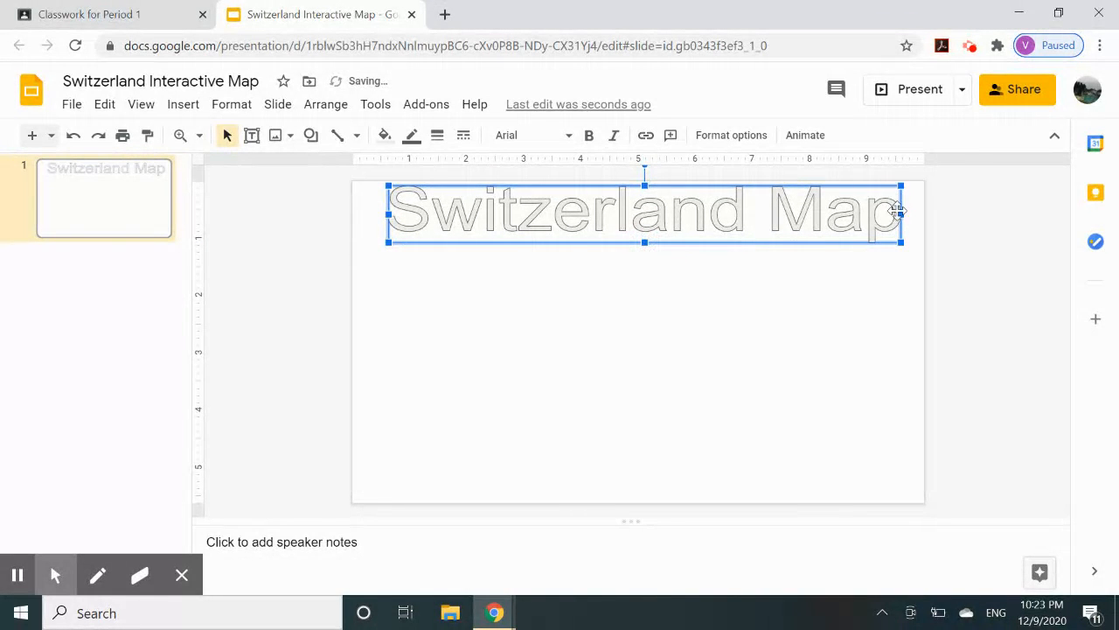
drag(901, 214, 885, 218)
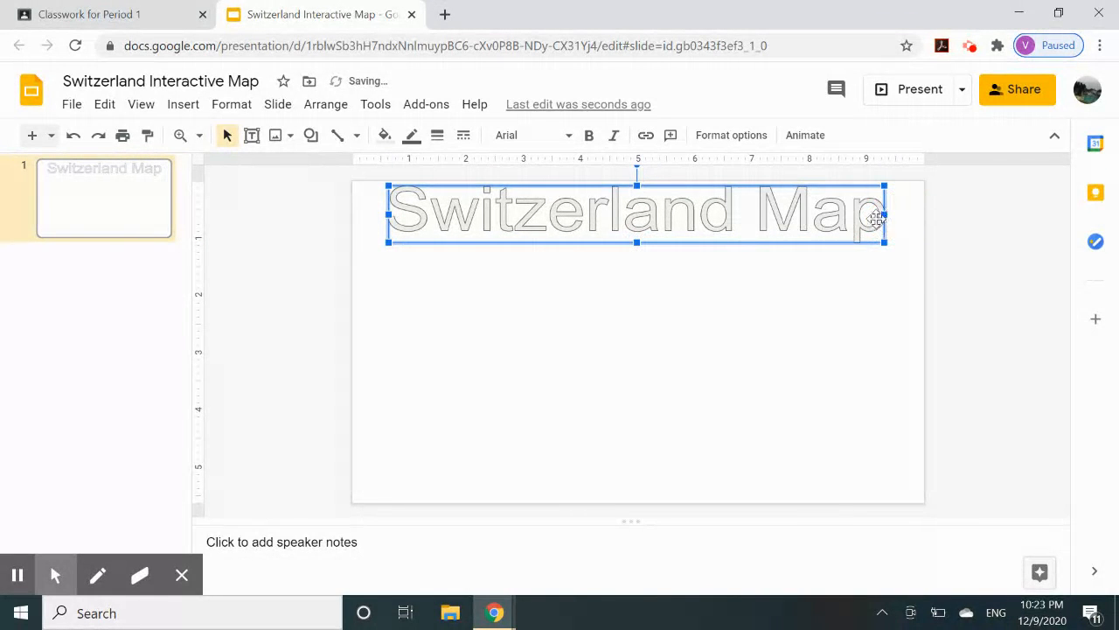
Try dark green and several shades of red as the fill color of the Switzerland Map title.
double_click(856, 224)
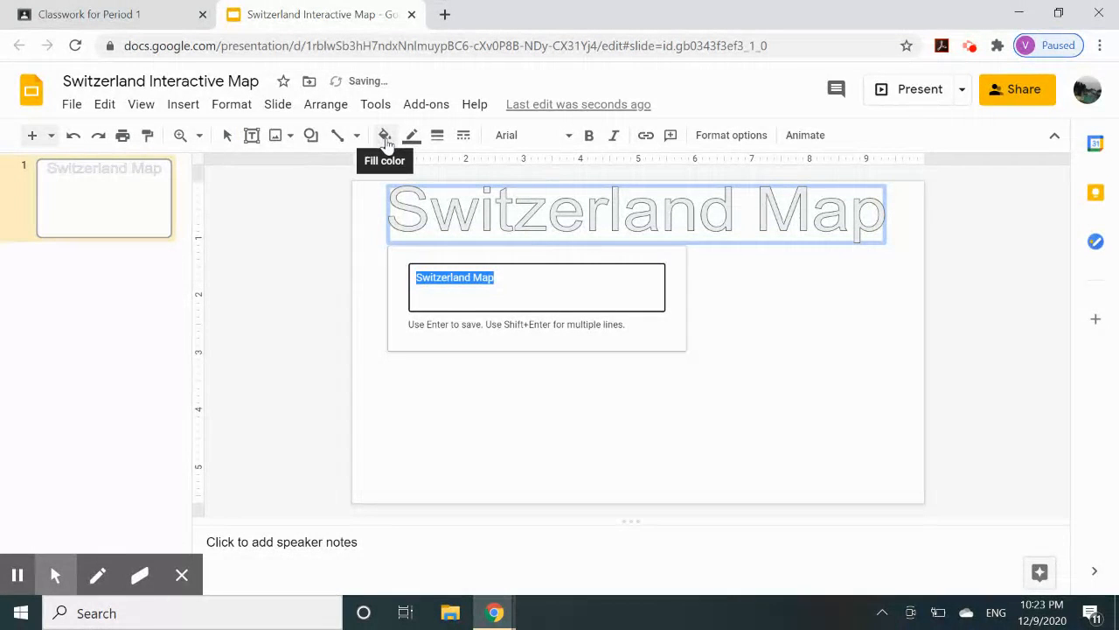
key(Return)
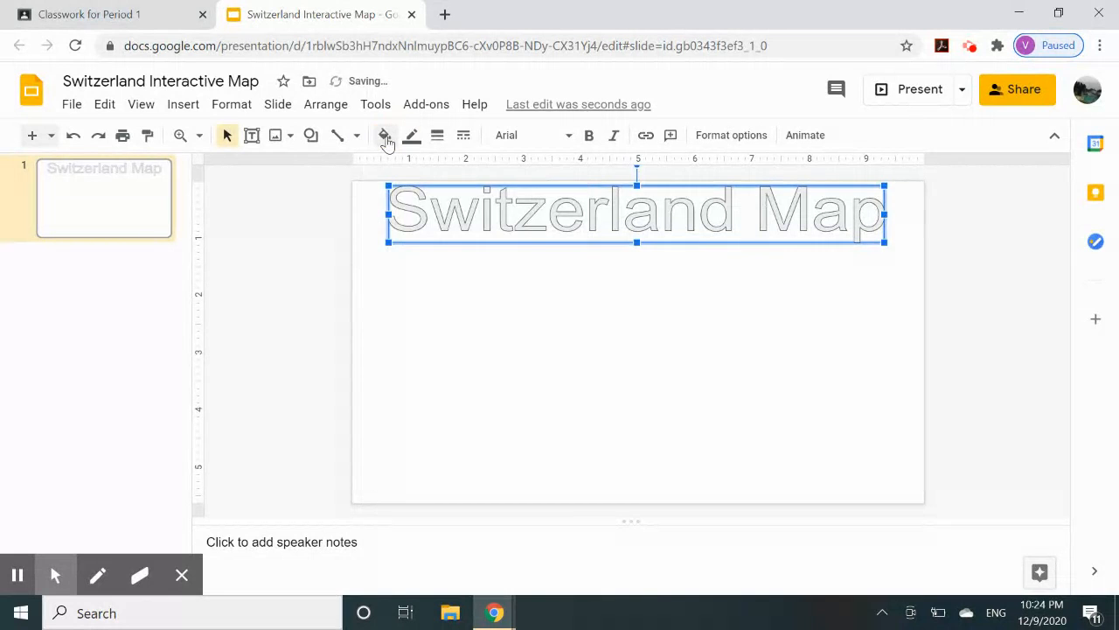
click(385, 137)
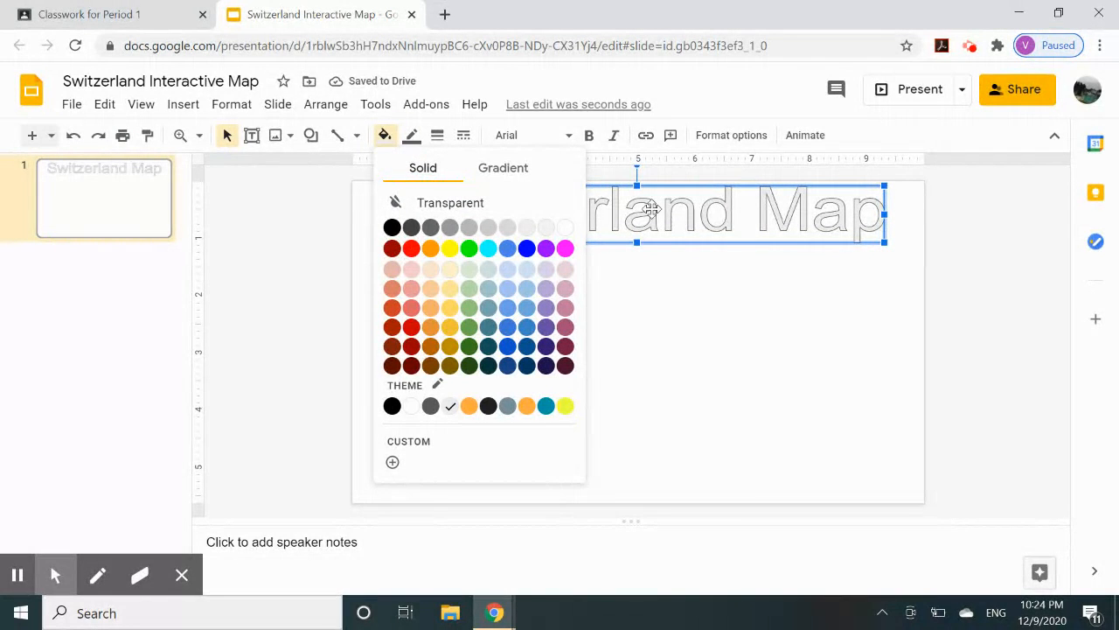
click(469, 346)
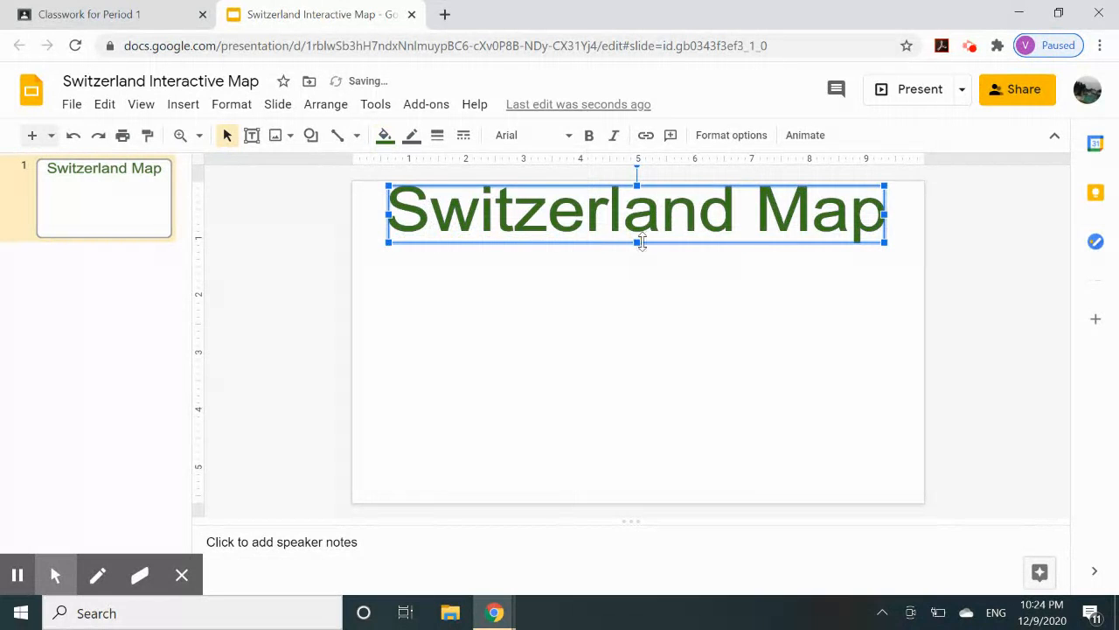
click(382, 140)
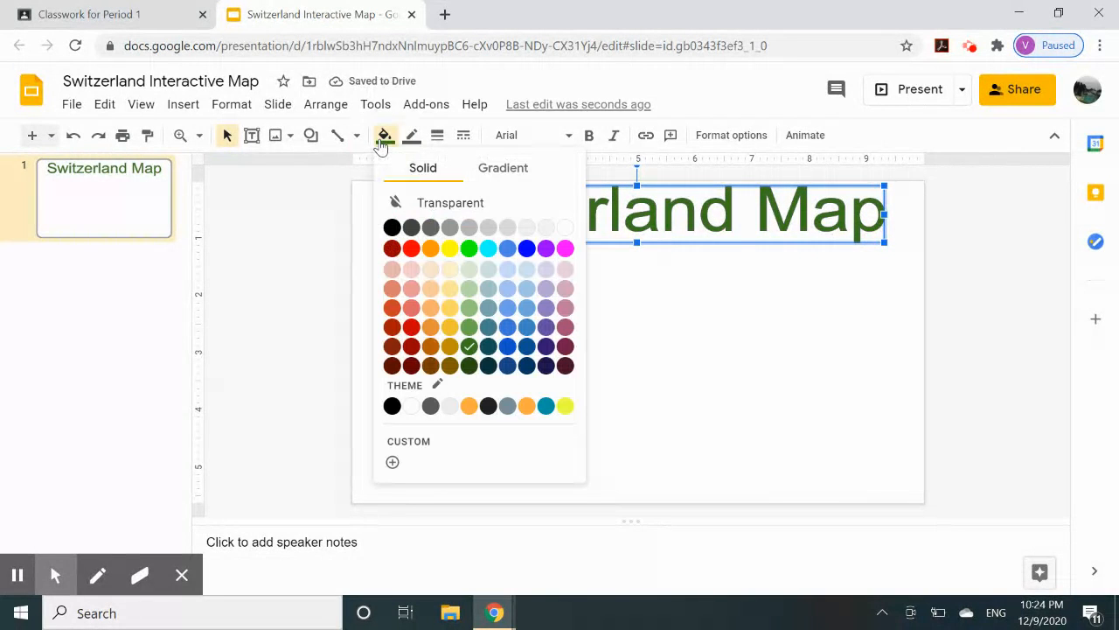
click(411, 327)
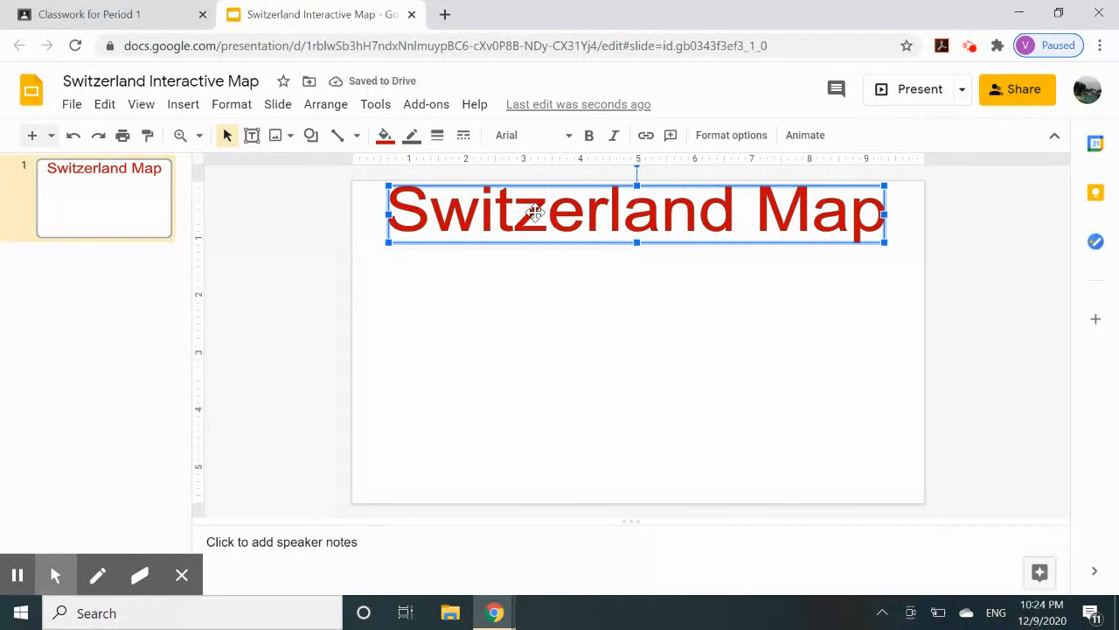
click(383, 138)
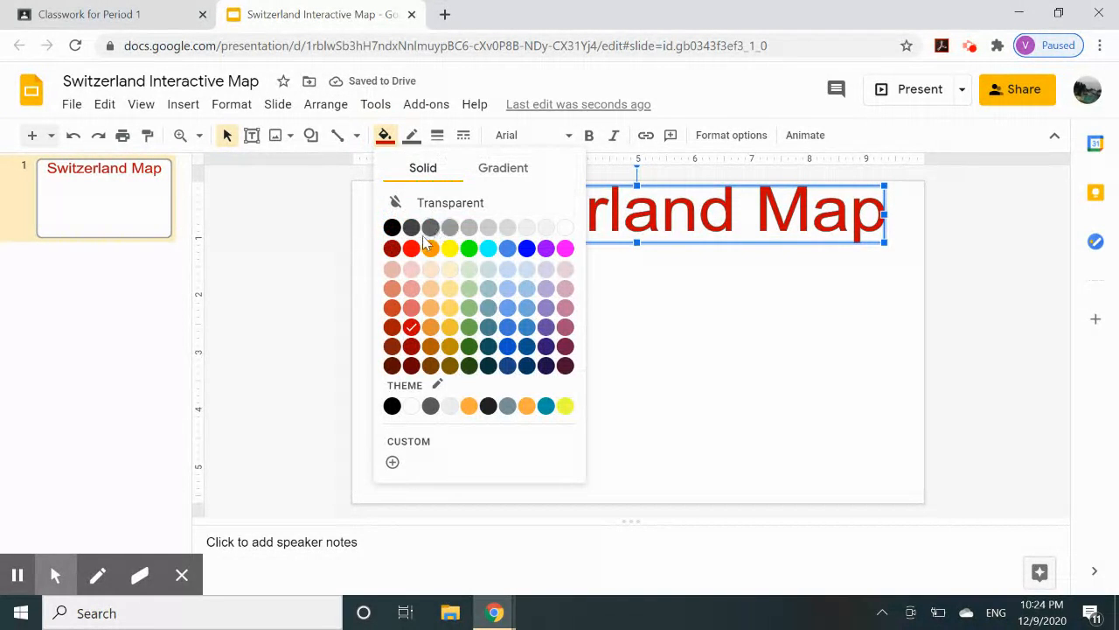
click(411, 346)
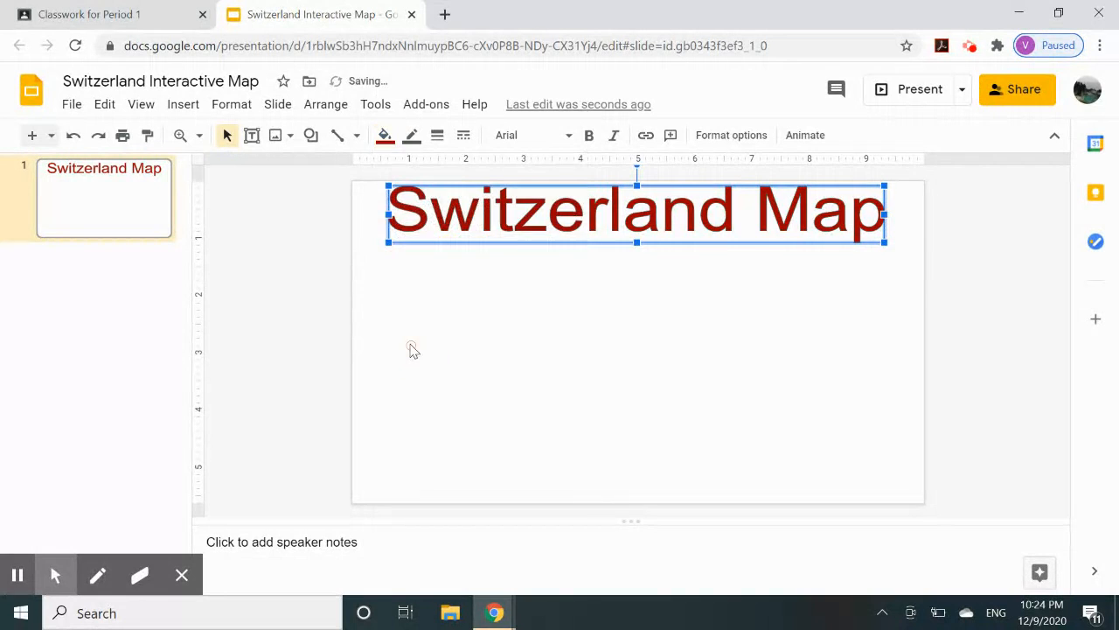
click(383, 138)
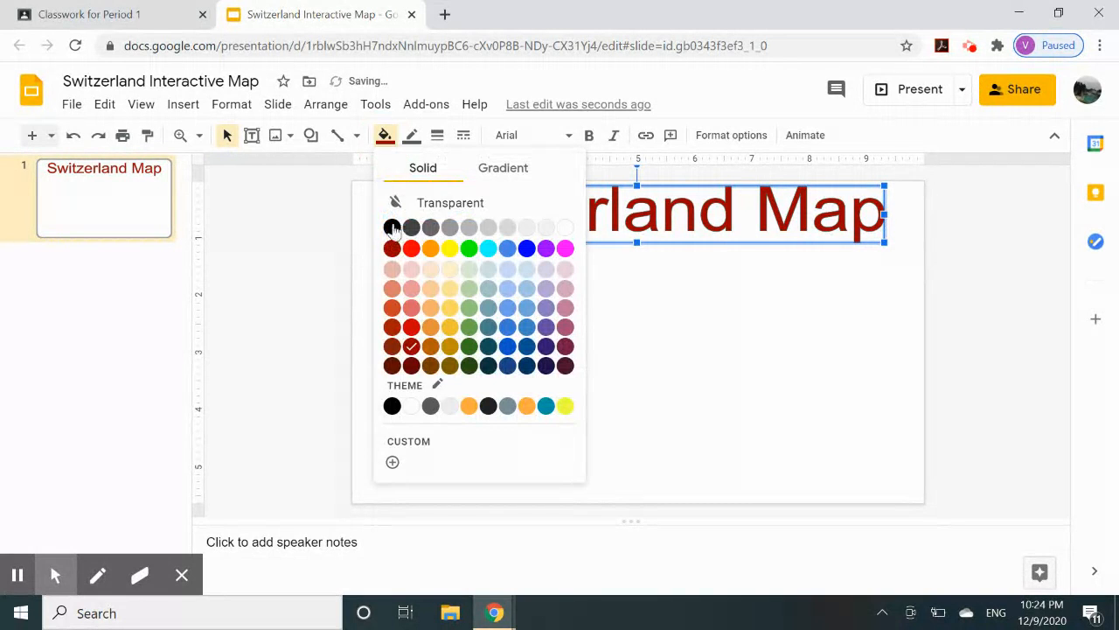
click(411, 311)
Fill the Switzerland Map title with bright red and give its letters a black outline.
click(383, 135)
click(411, 248)
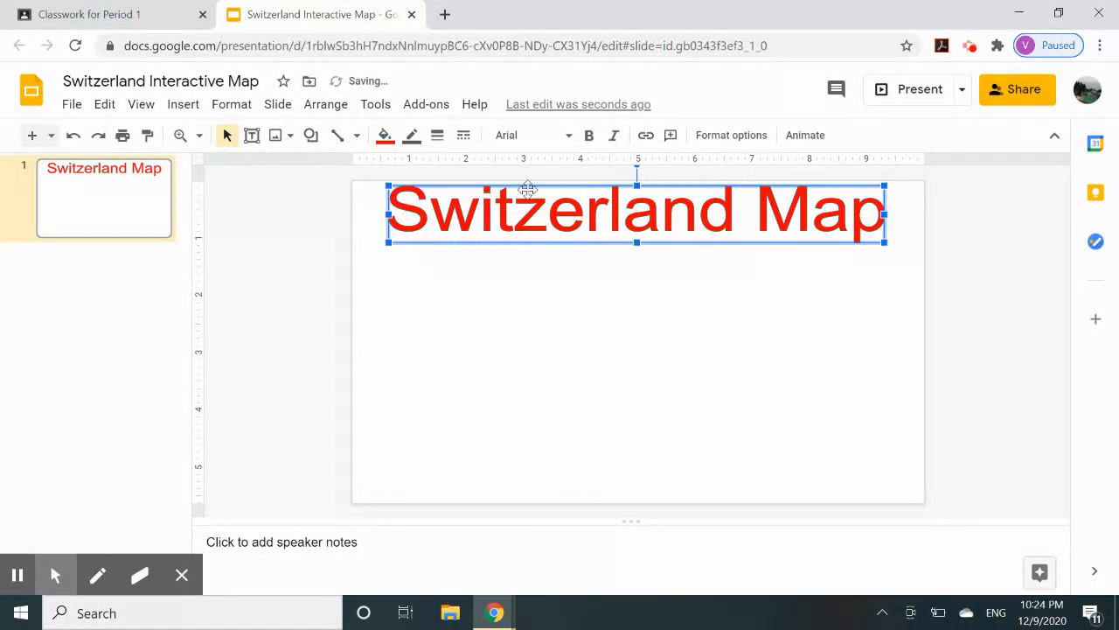
click(411, 137)
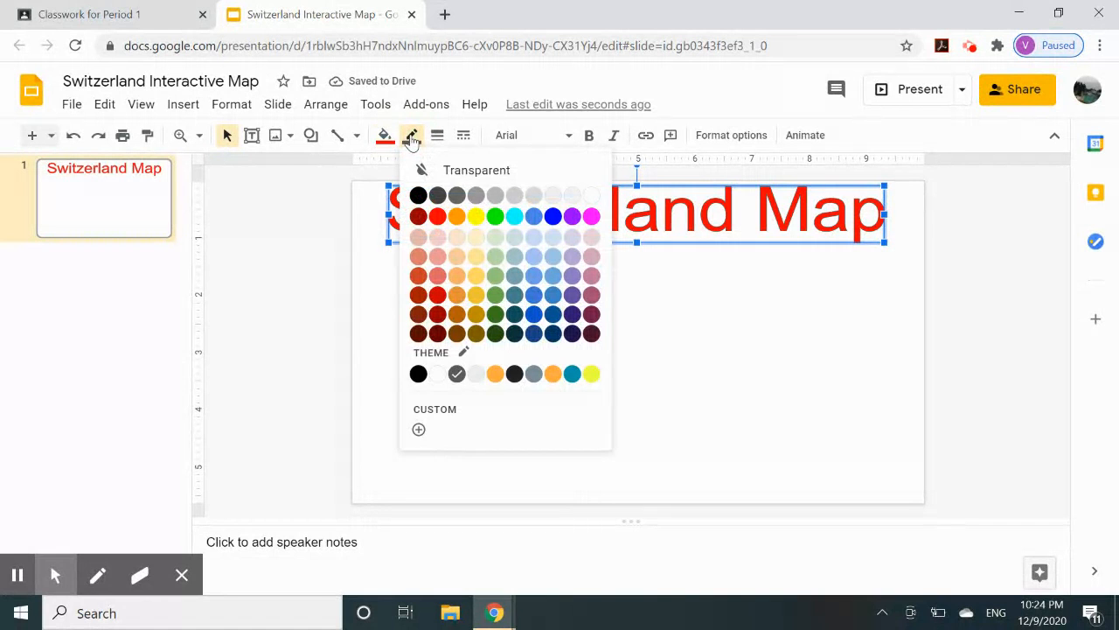
click(418, 196)
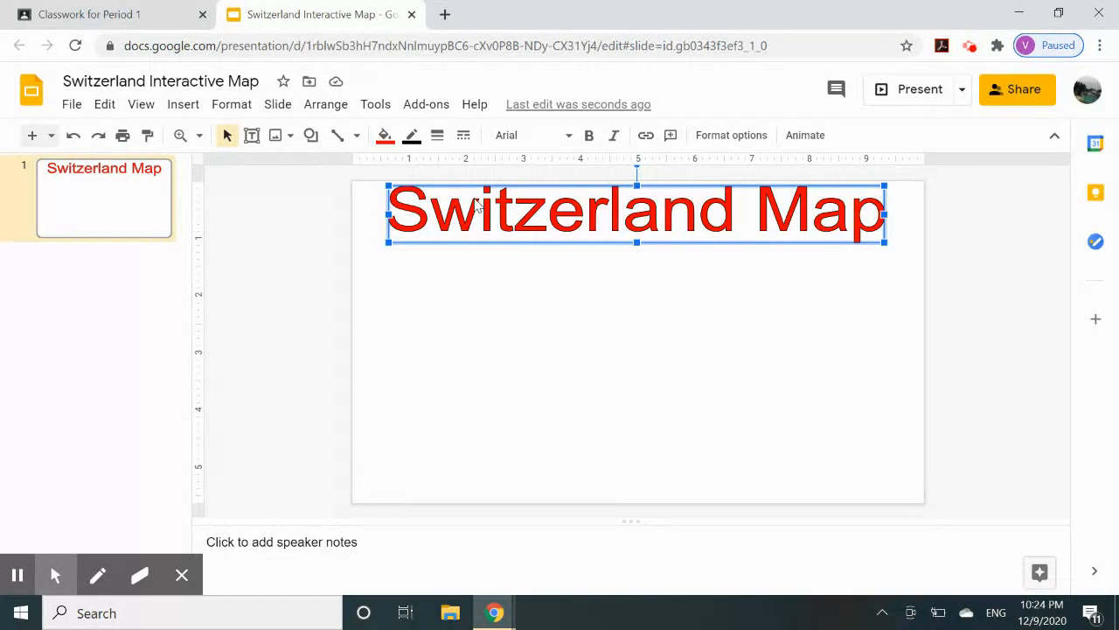
Compare 2px, 3px and 4px outline weights on the title, settle on 3px and deselect it.
click(438, 136)
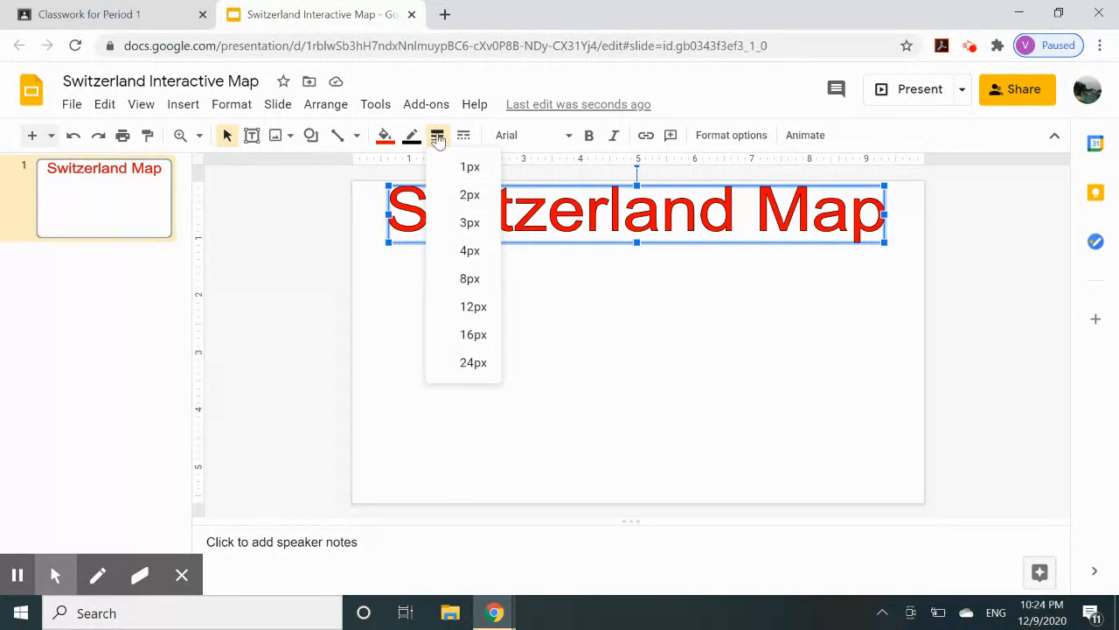
click(455, 224)
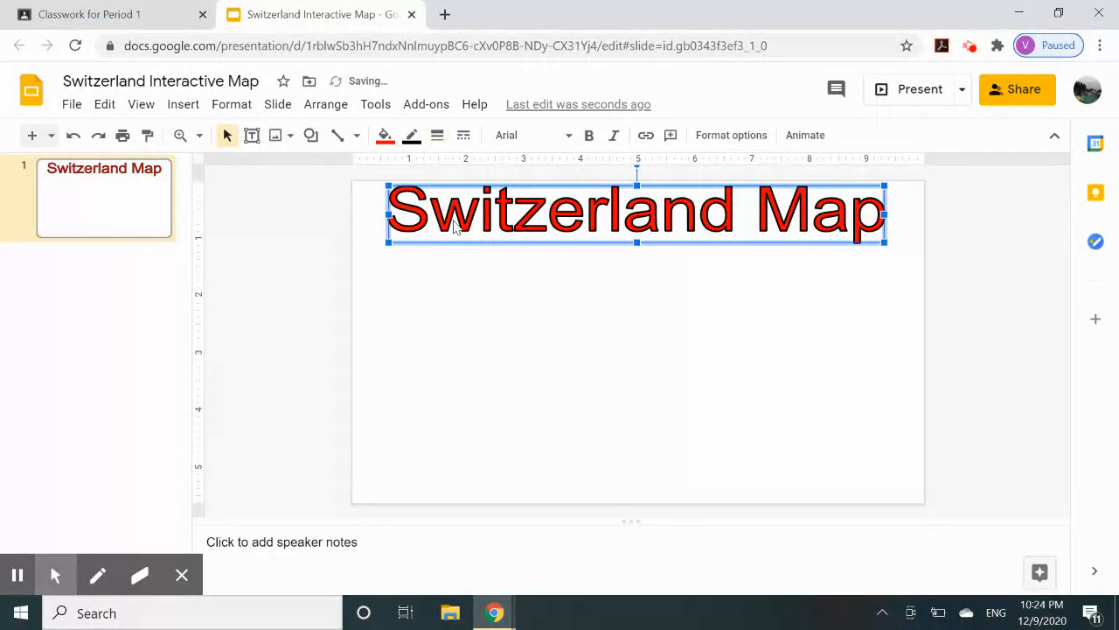
click(437, 140)
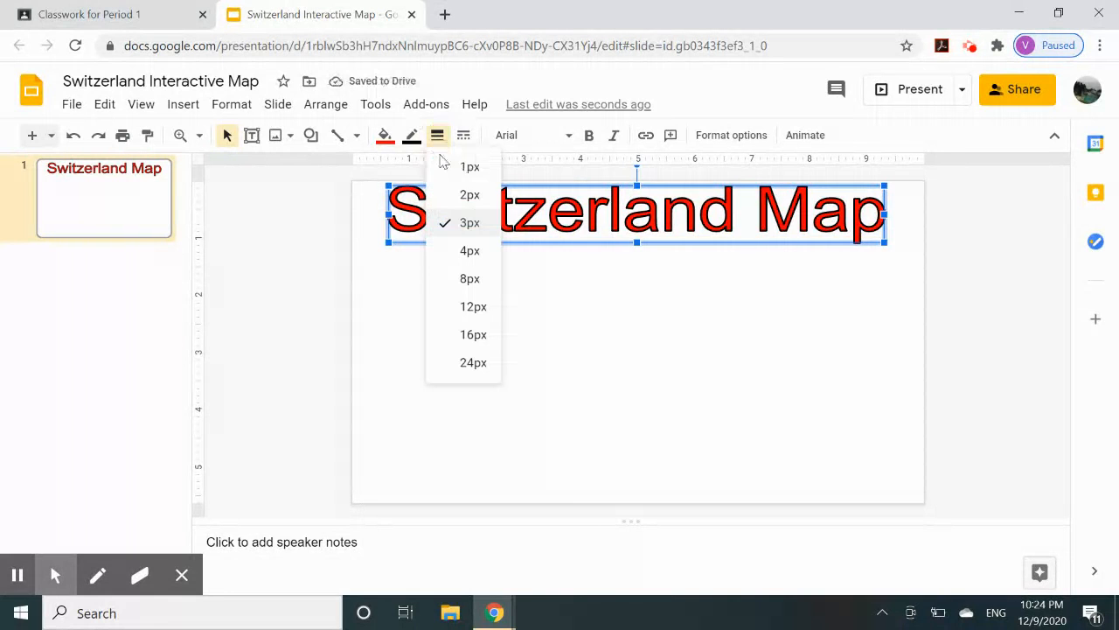
click(446, 194)
click(438, 137)
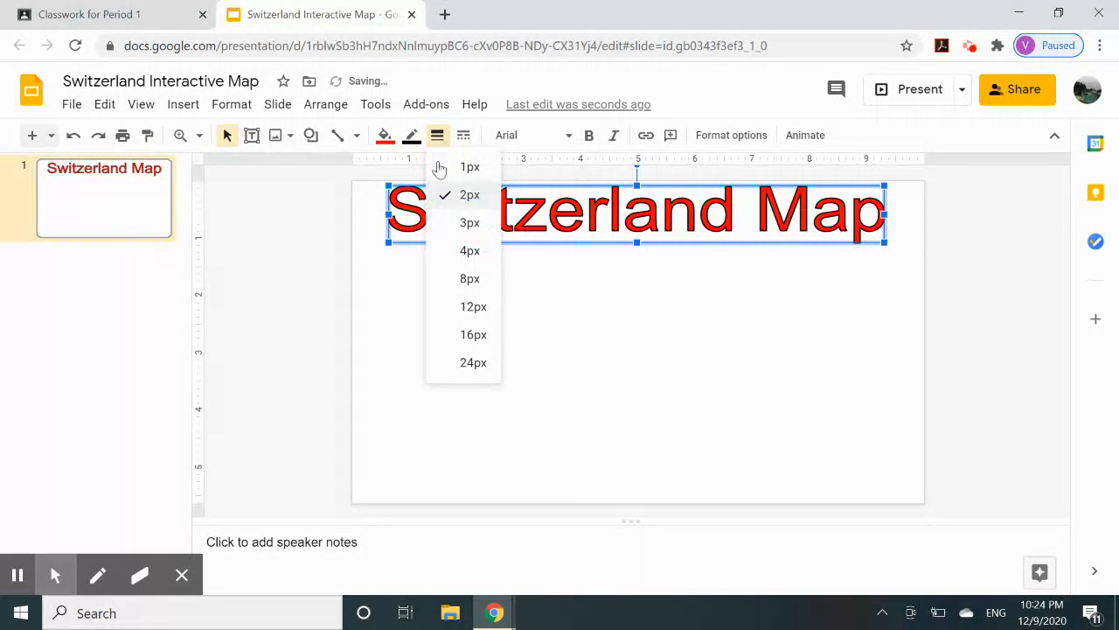
click(452, 227)
click(438, 138)
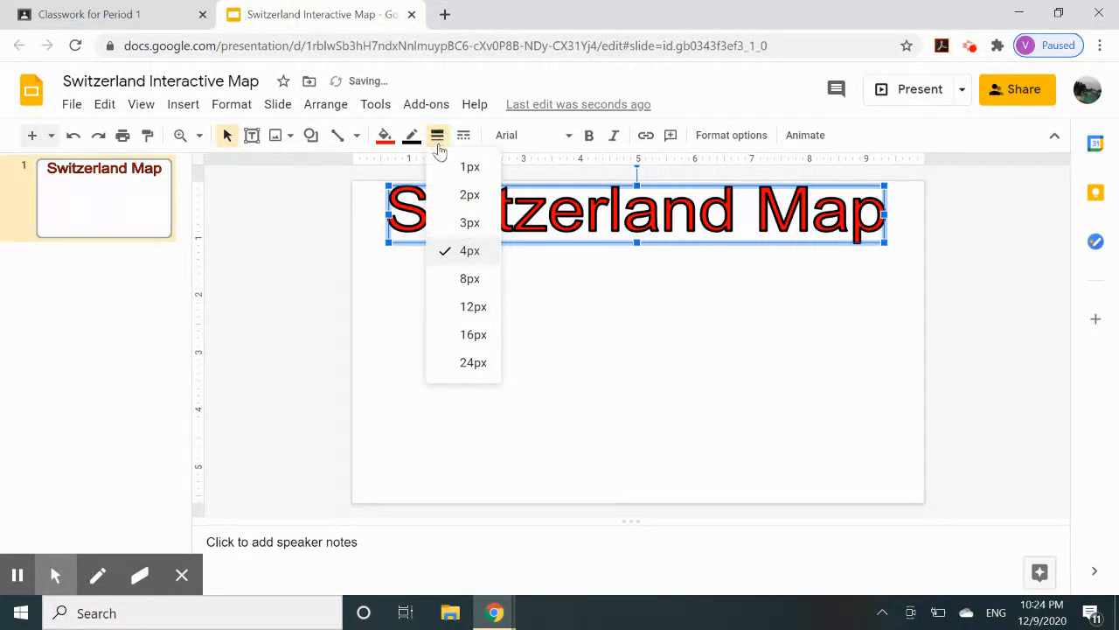
click(455, 225)
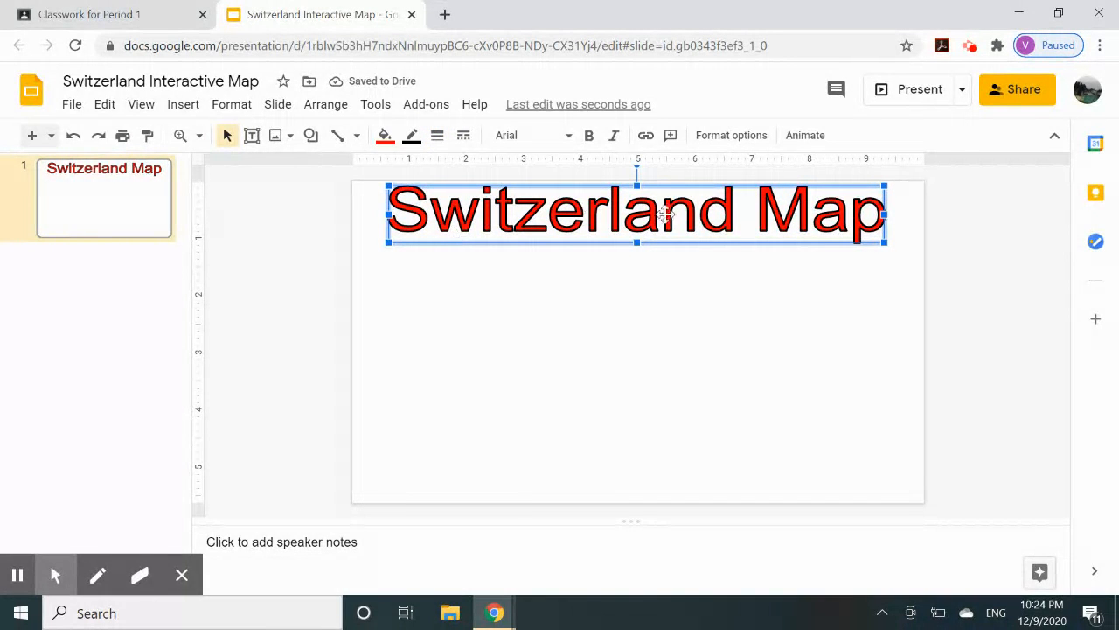
click(540, 293)
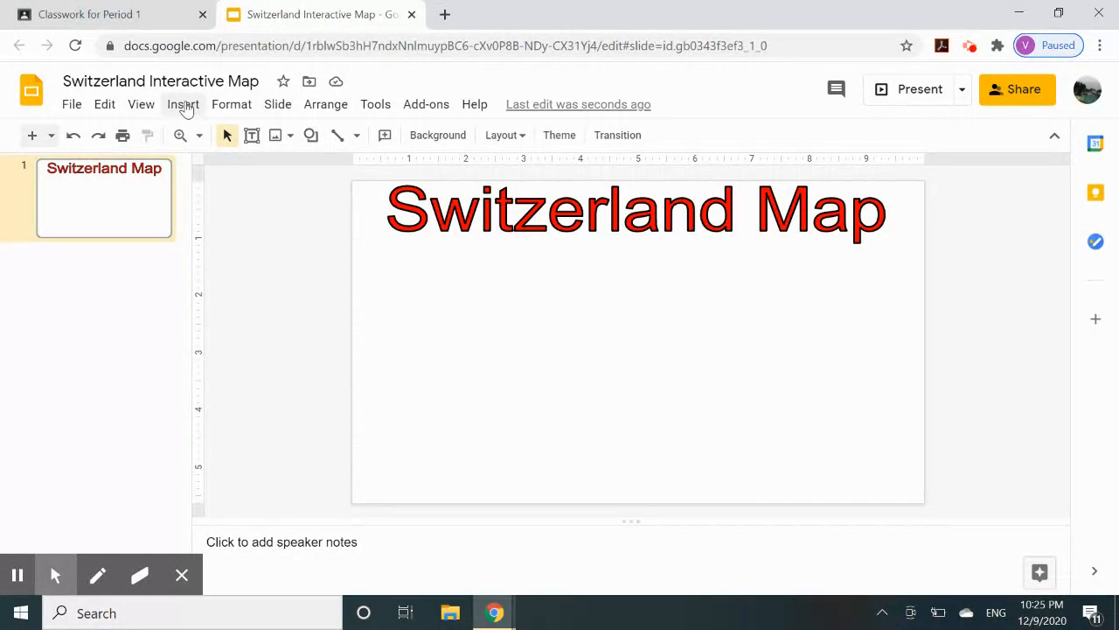
Search Google in a new browser tab for "switzerland map" and show the image results.
click(448, 23)
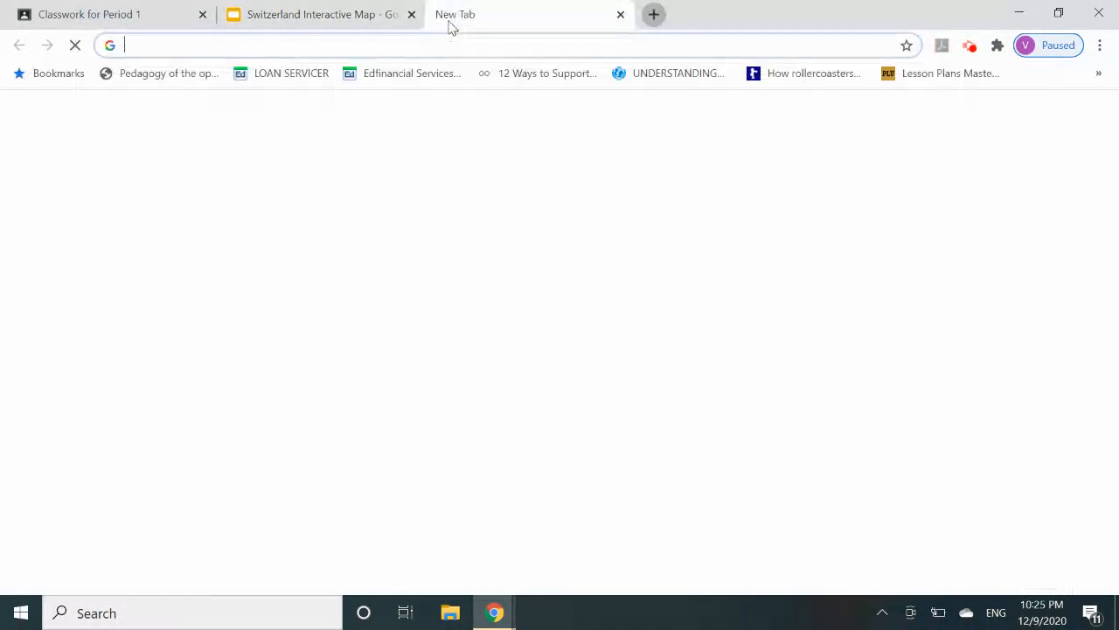
click(402, 46)
text(swit)
key(BackSpace)
text(itzerland map)
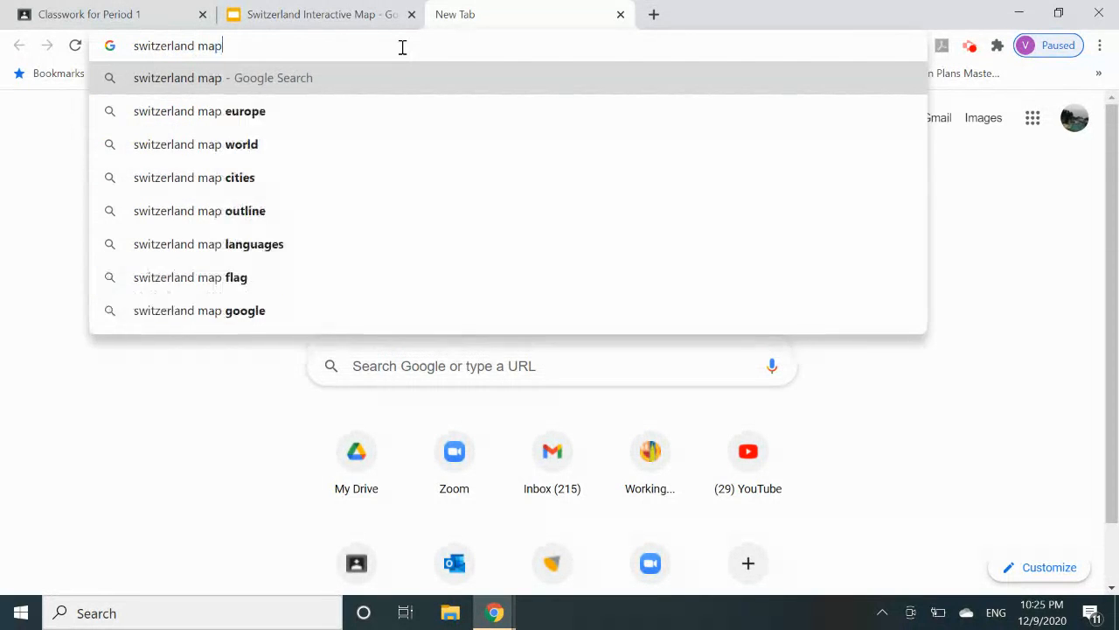
key(Return)
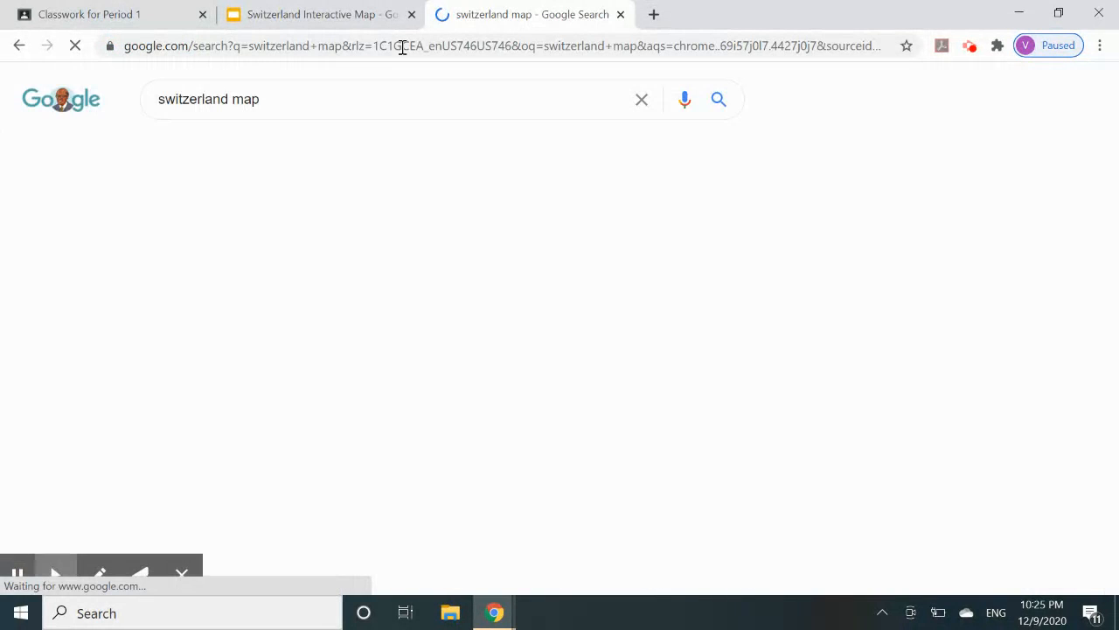
click(240, 147)
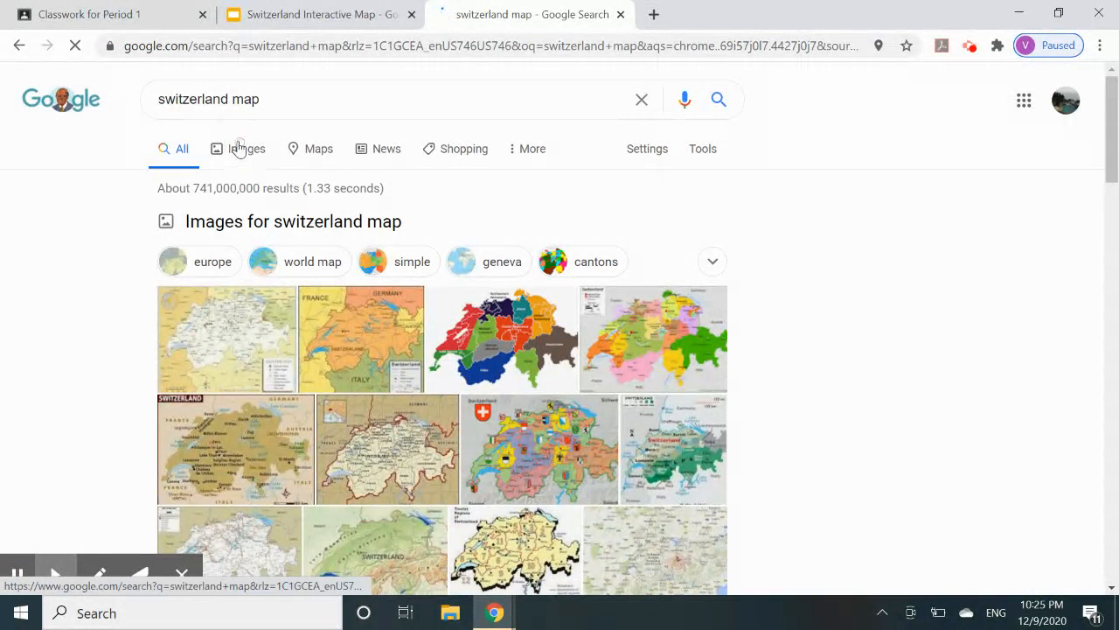
Copy the multicolored map of Switzerland's regions from the touropia.com image result.
scroll(463, 403, down, 3)
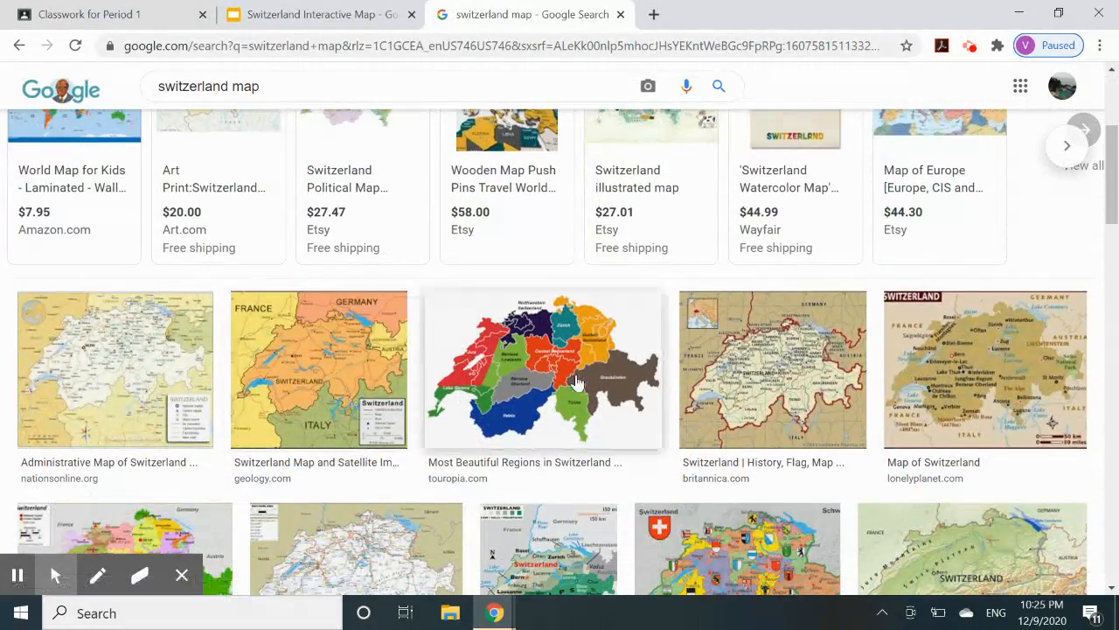
click(576, 382)
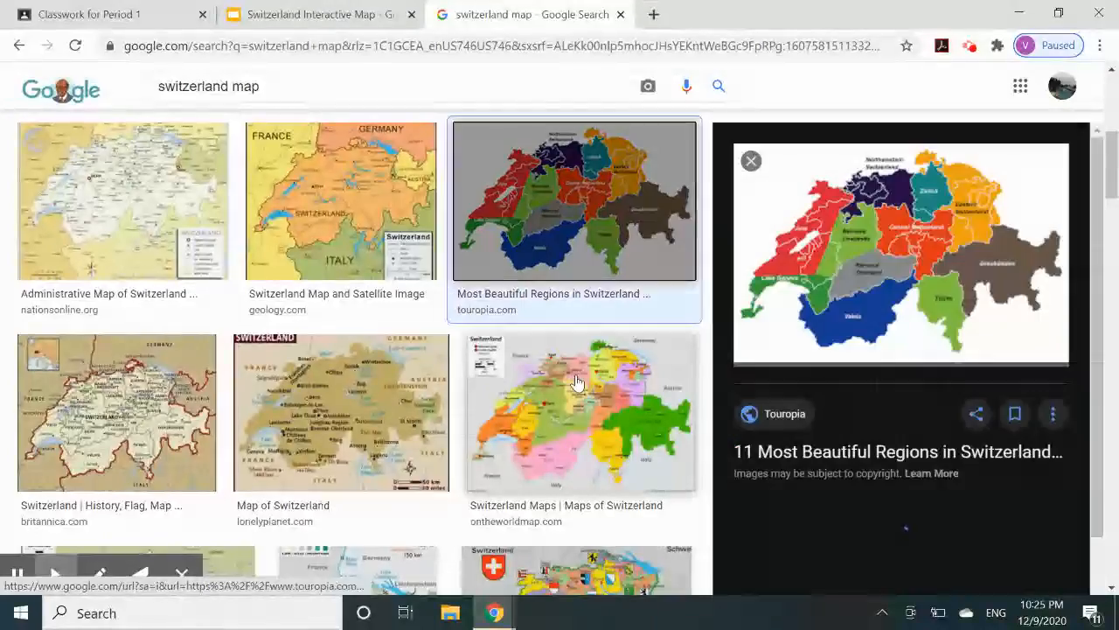
right_click(904, 299)
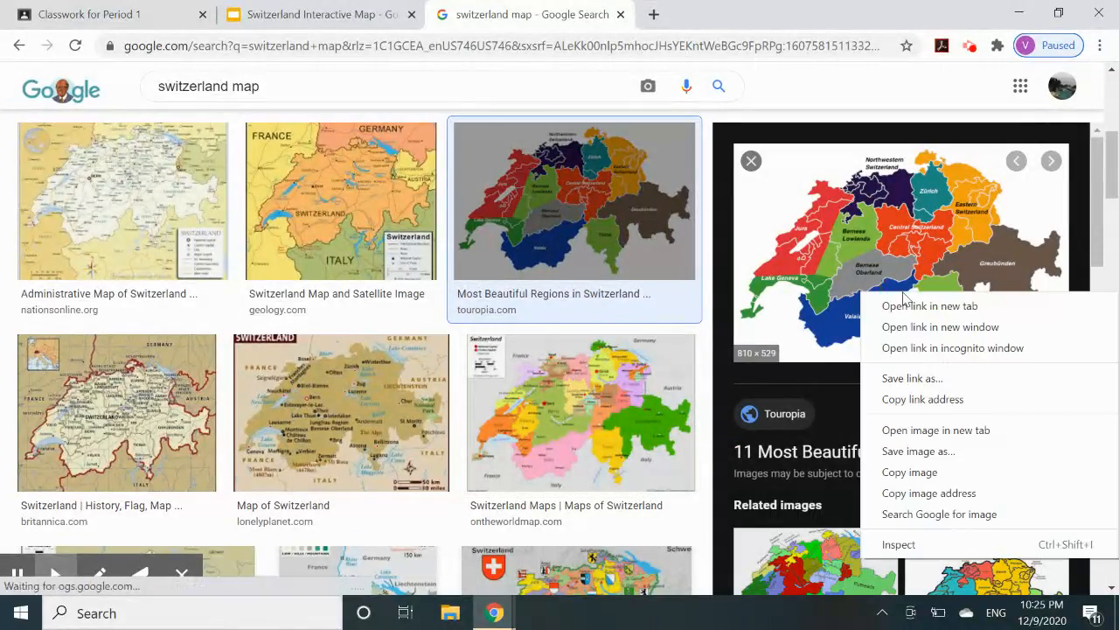
click(907, 470)
Return to the Switzerland Interactive Map presentation, paste the copied map and position it centrally below the title.
click(306, 7)
right_click(472, 344)
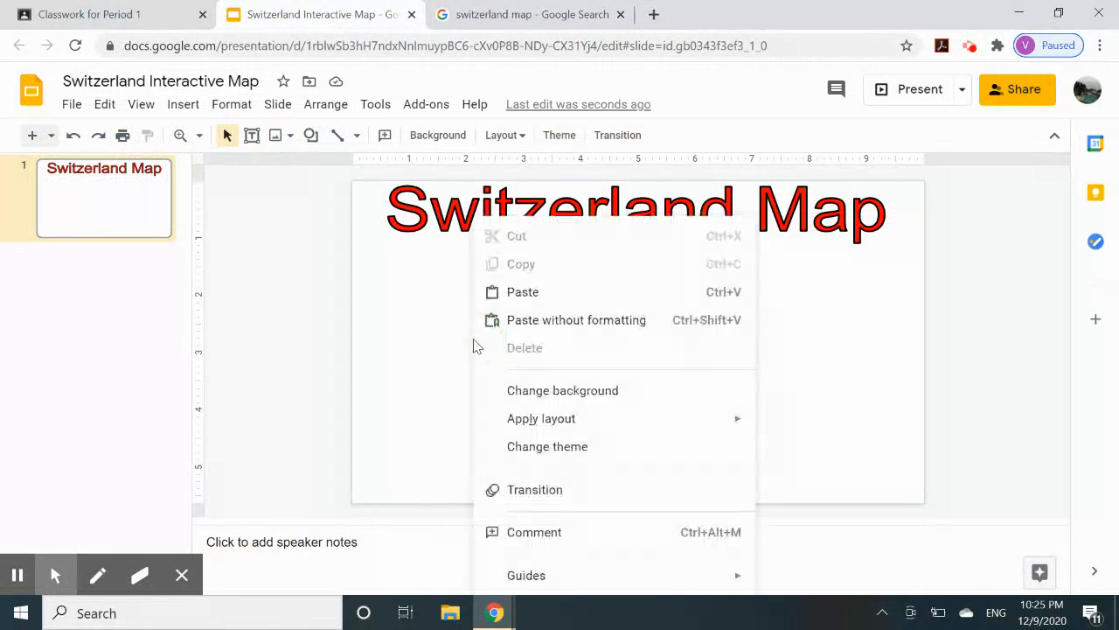
click(544, 306)
drag(542, 307, 639, 297)
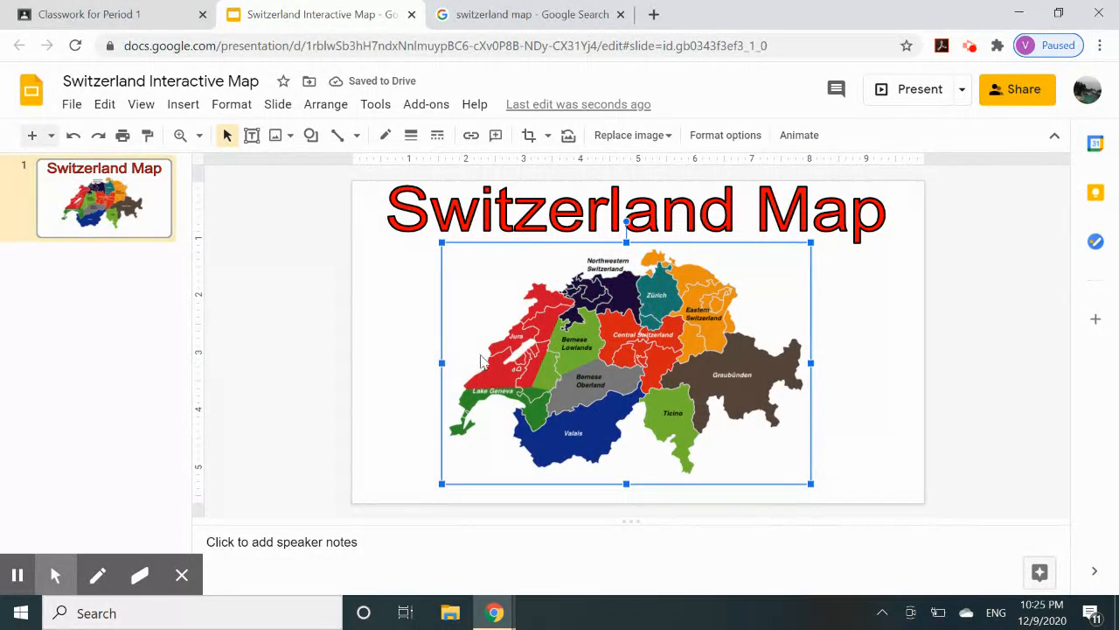
click(395, 358)
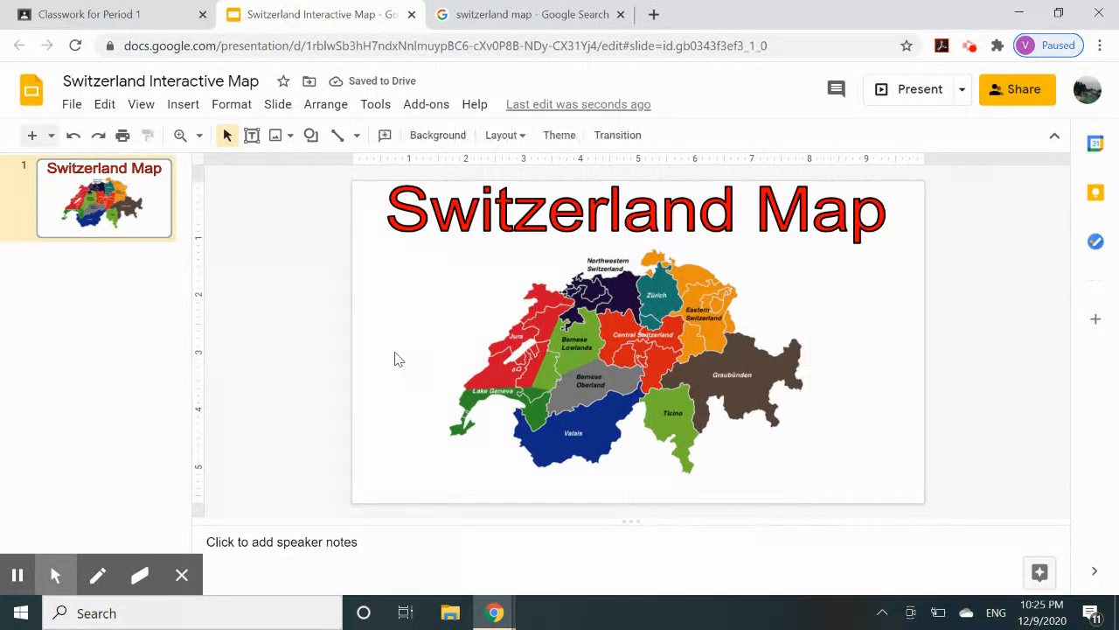
Delete the pasted Switzerland map image from the slide.
click(607, 350)
key(Delete)
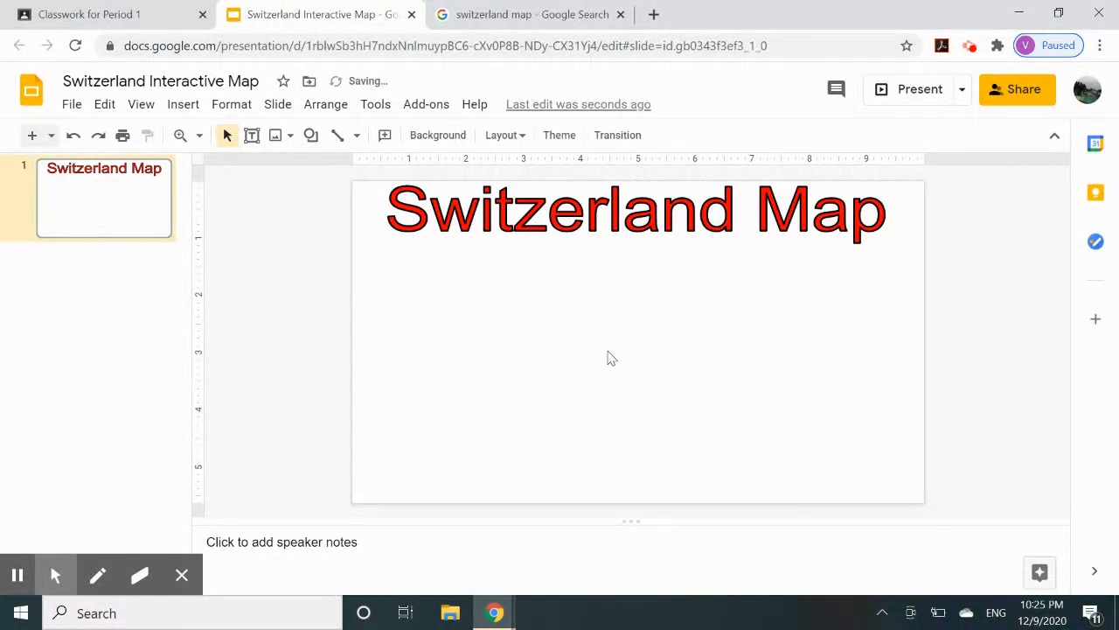
drag(607, 351, 591, 337)
Search the web for images from within the presentation using "Switzerland map transparent background".
click(183, 106)
click(183, 107)
click(183, 107)
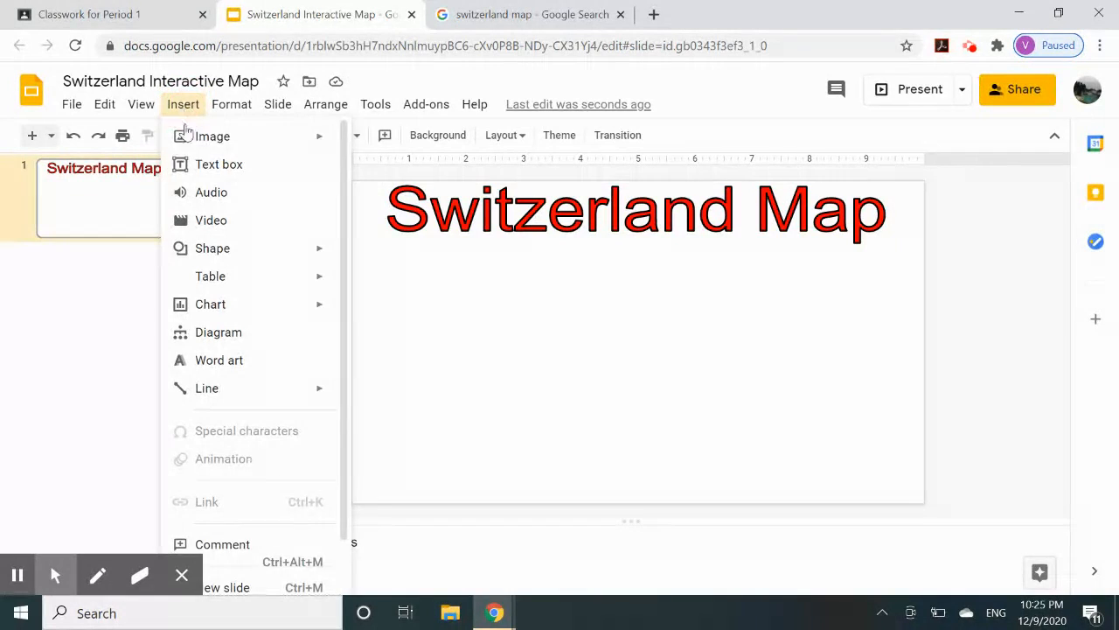
mouse_move(237, 145)
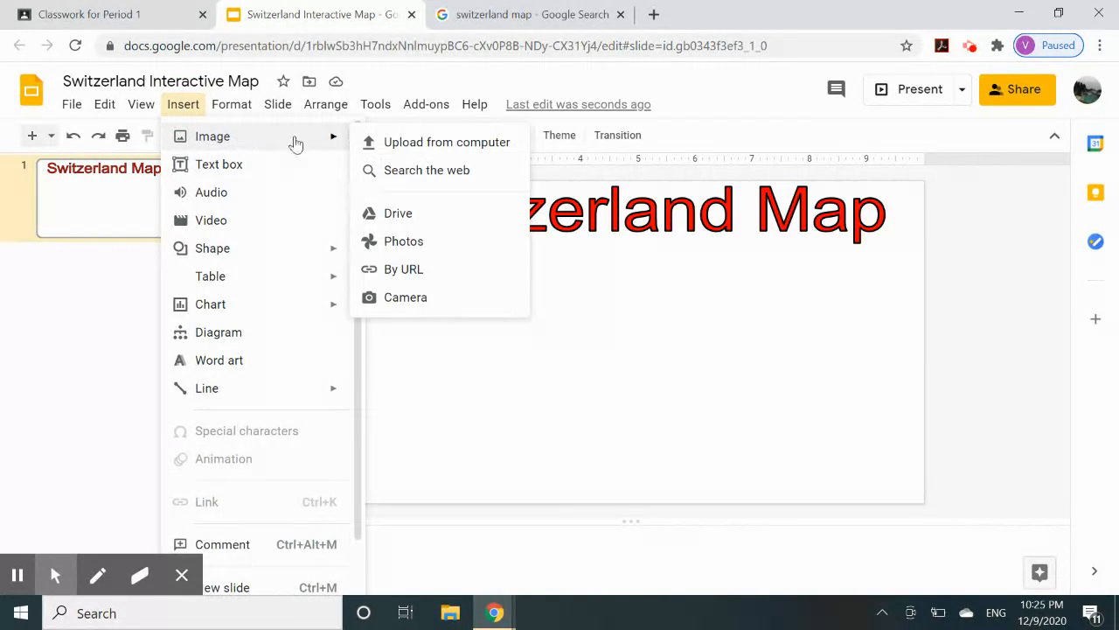
click(409, 179)
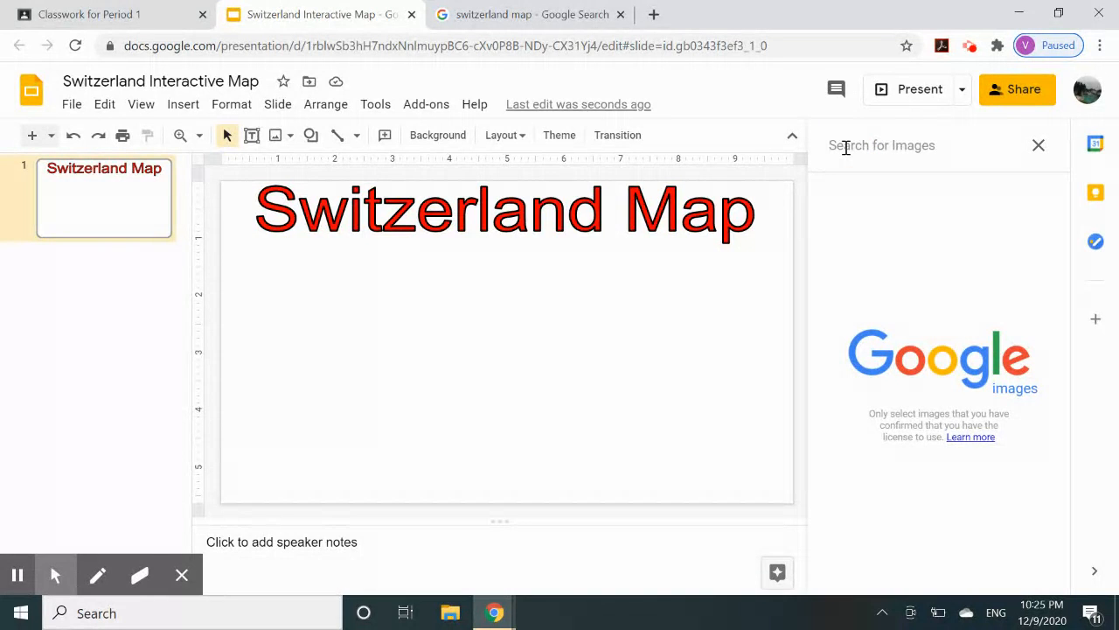
text(swit)
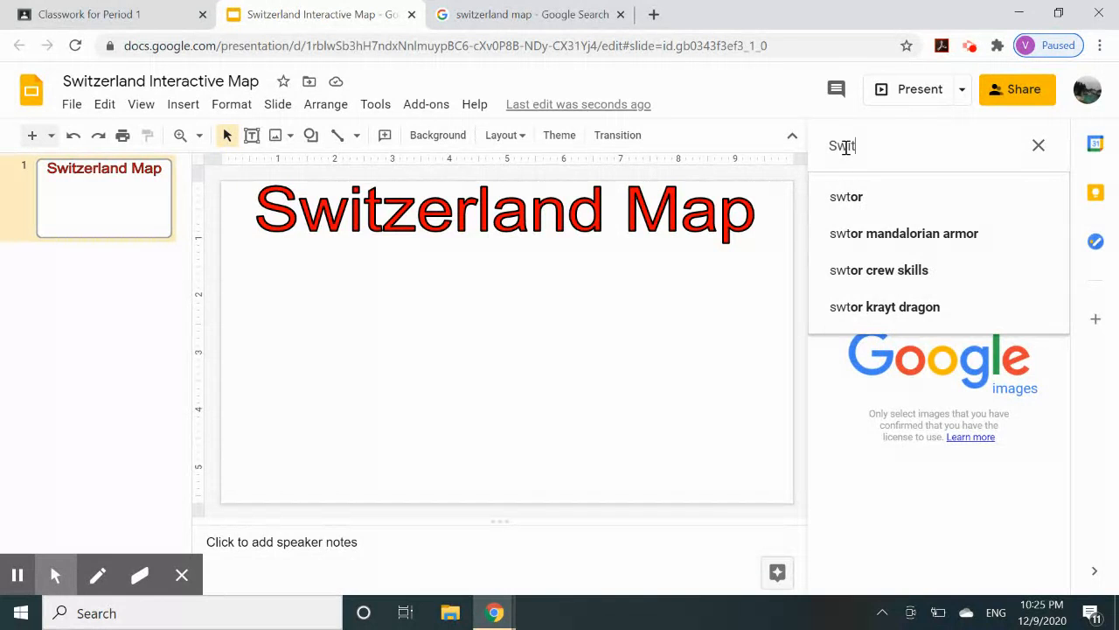
text(zerland)
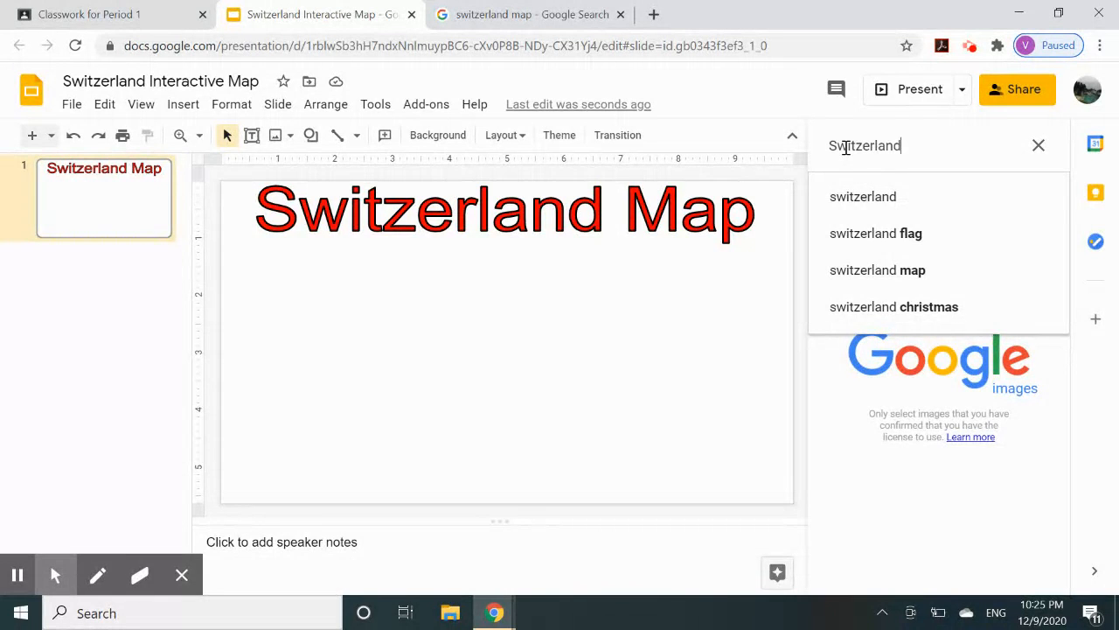
text( ma)
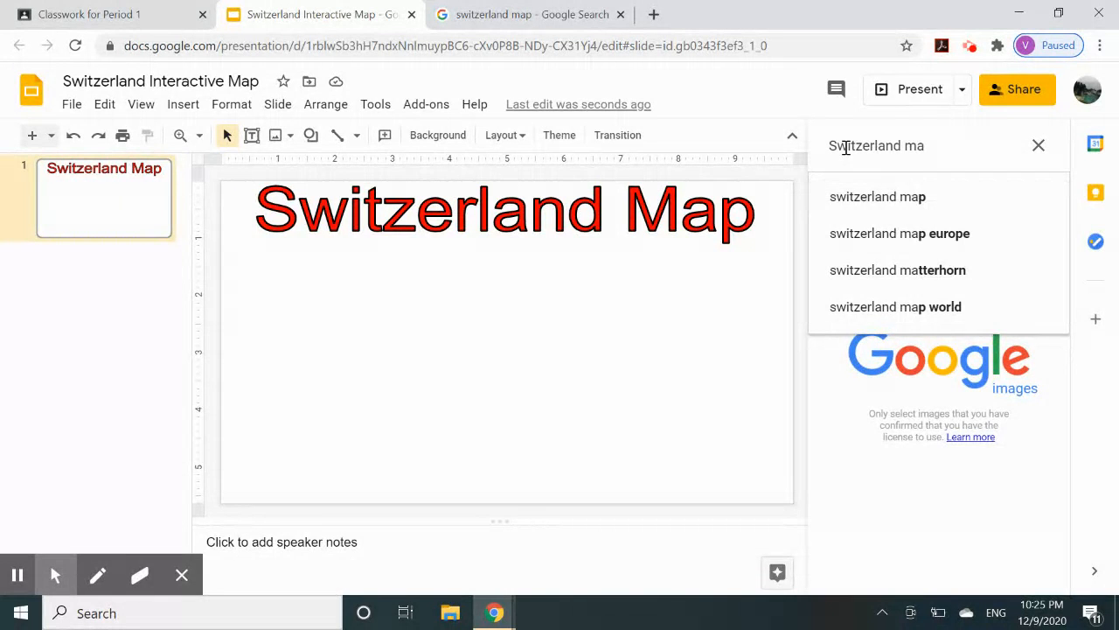
text(p tran)
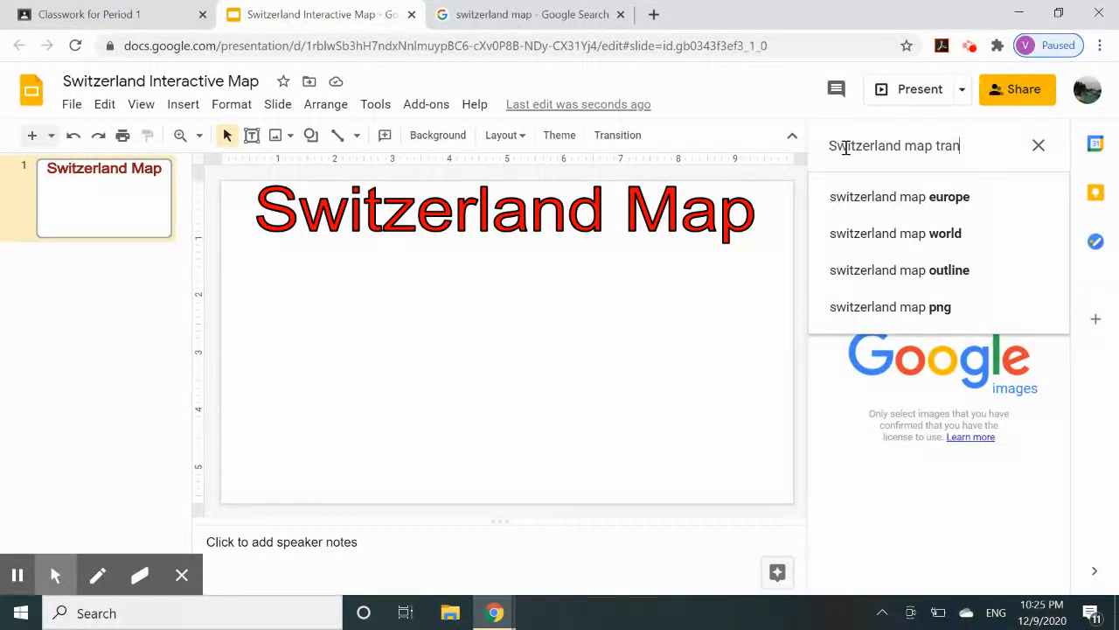
text(sparen)
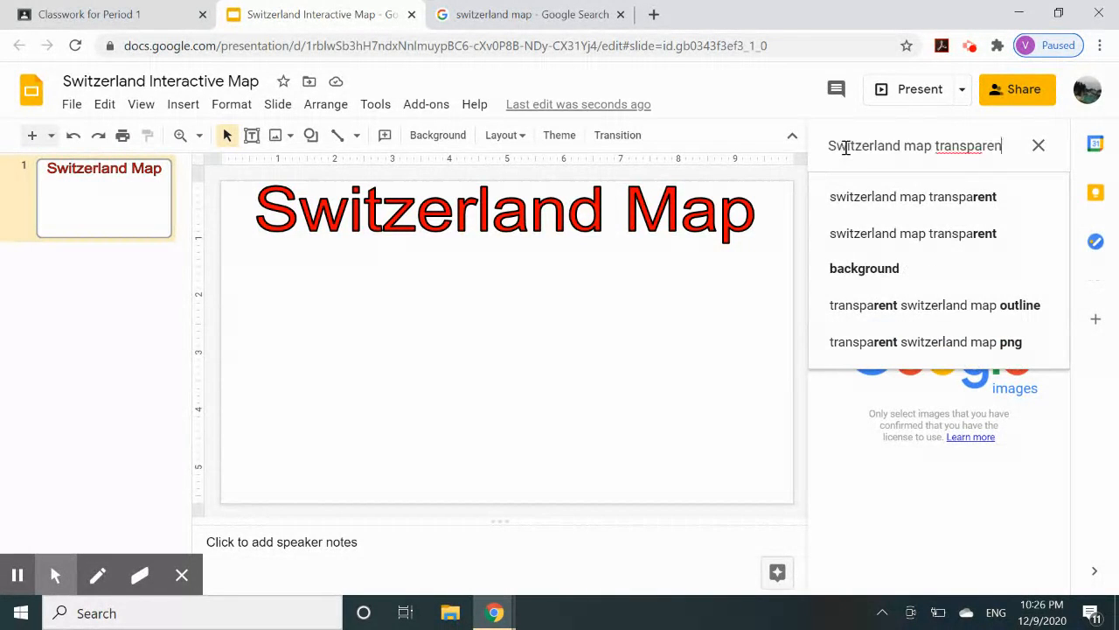
text(t background)
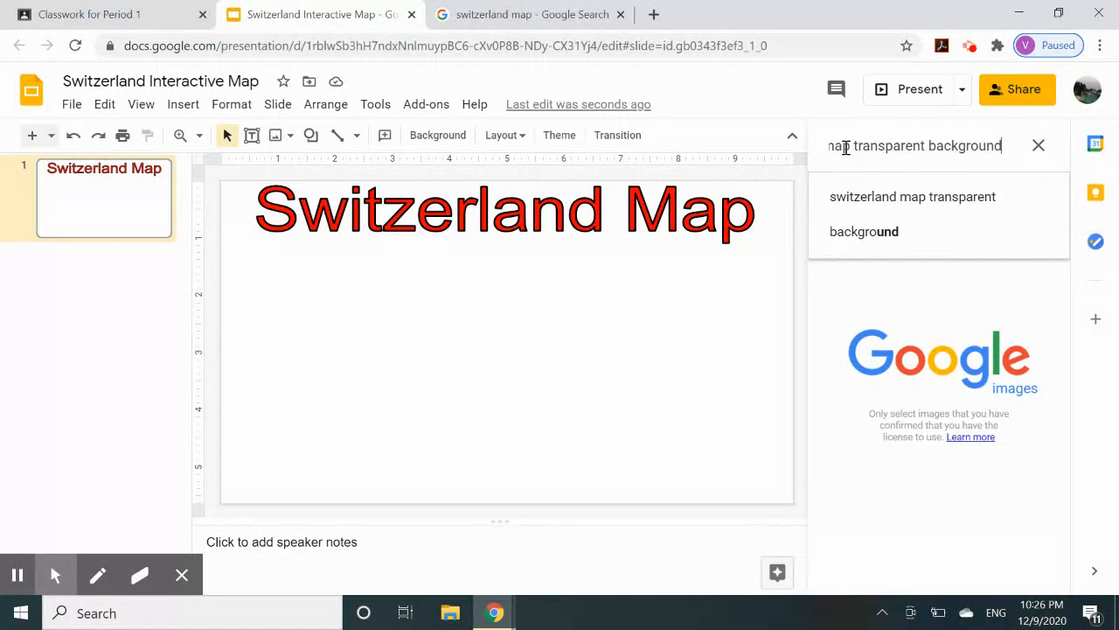
key(Return)
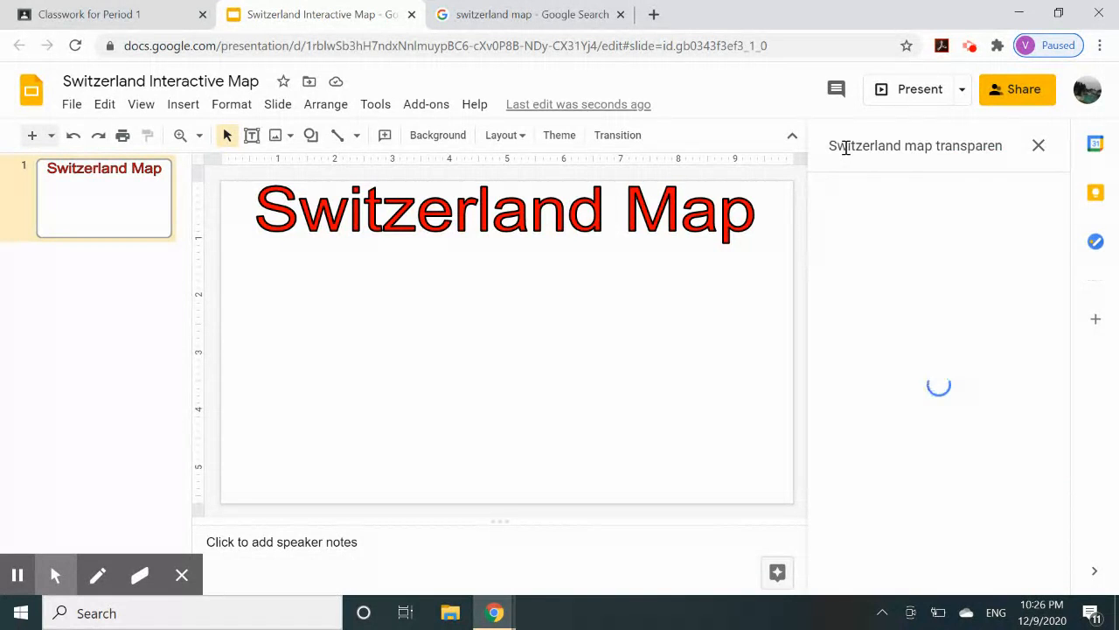
Examine the image search results for a suitable Switzerland map and close the image search.
scroll(941, 451, down, 3)
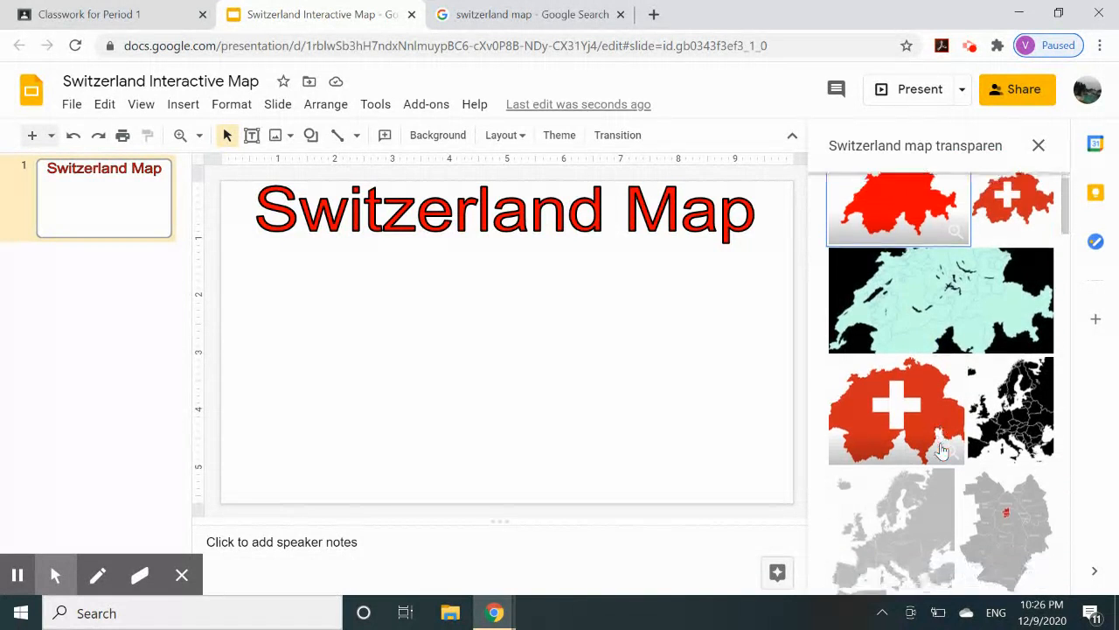
scroll(942, 450, down, 5)
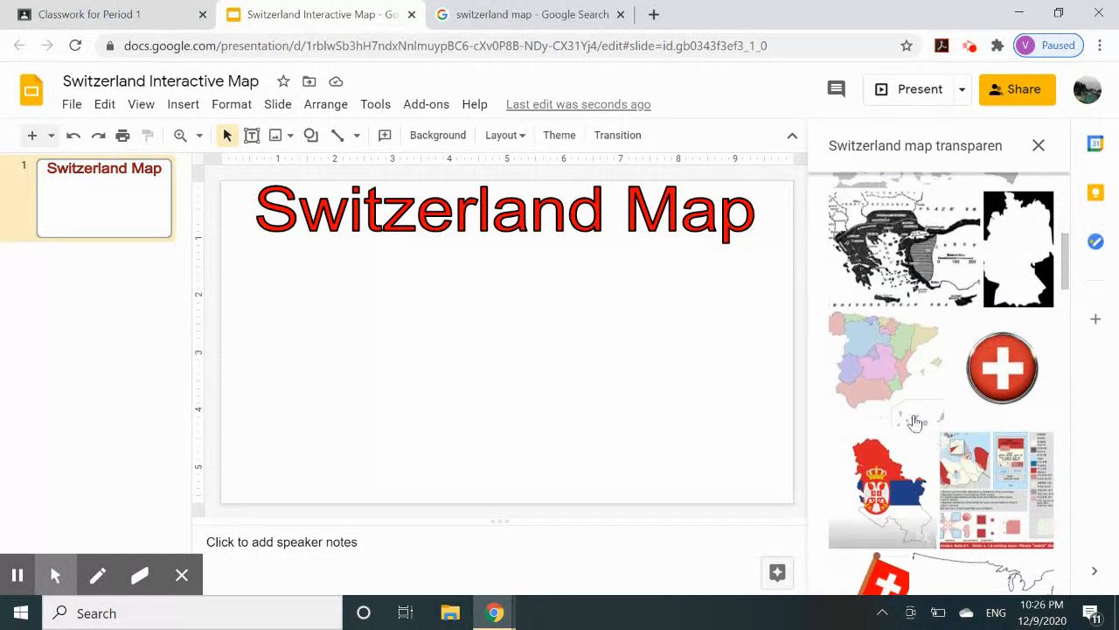
scroll(909, 374, down, 5)
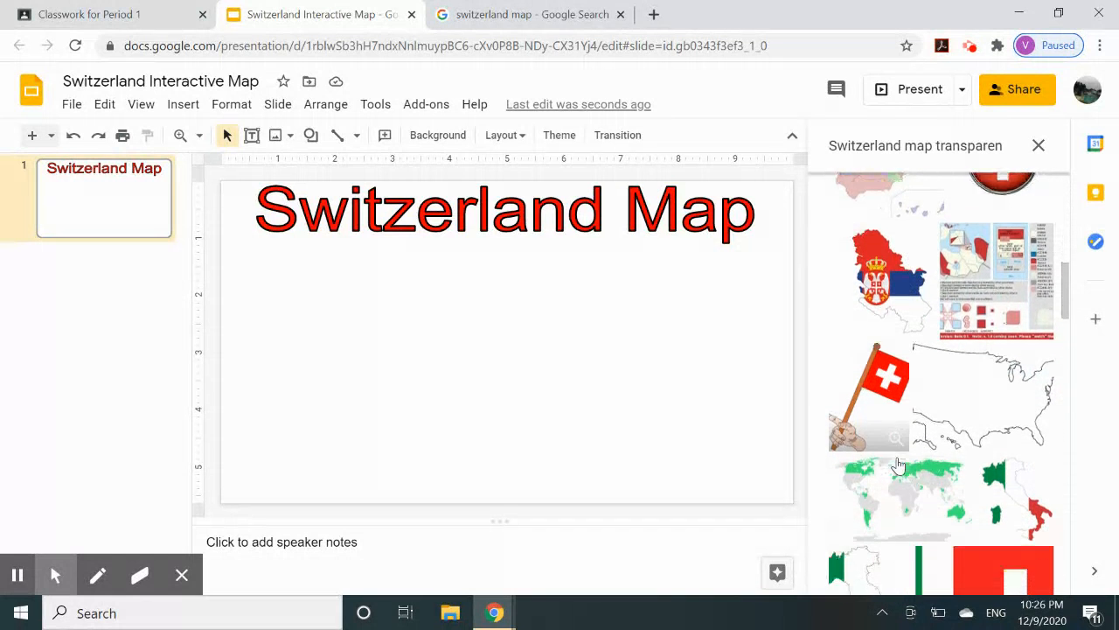
scroll(933, 402, up, 10)
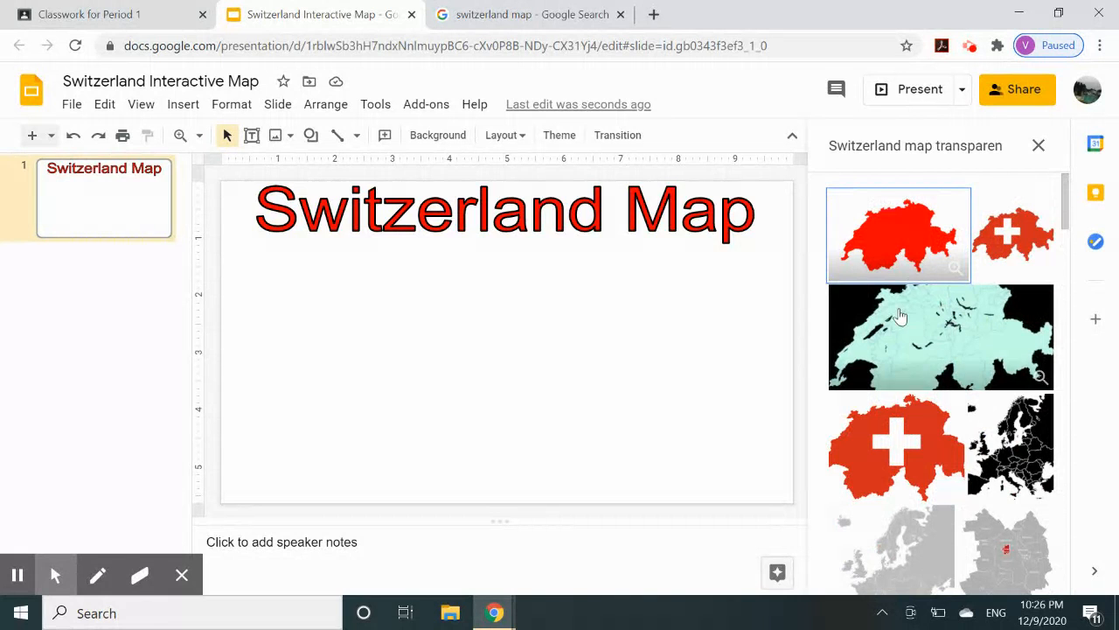
scroll(900, 316, down, 2)
scroll(899, 317, up, 2)
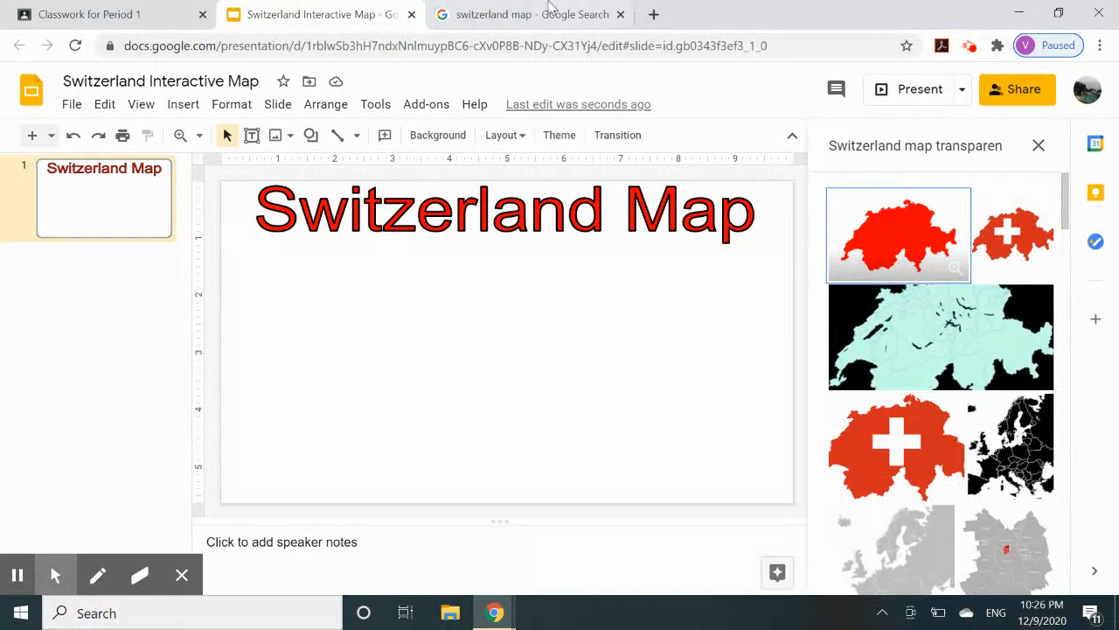
scroll(994, 437, down, 6)
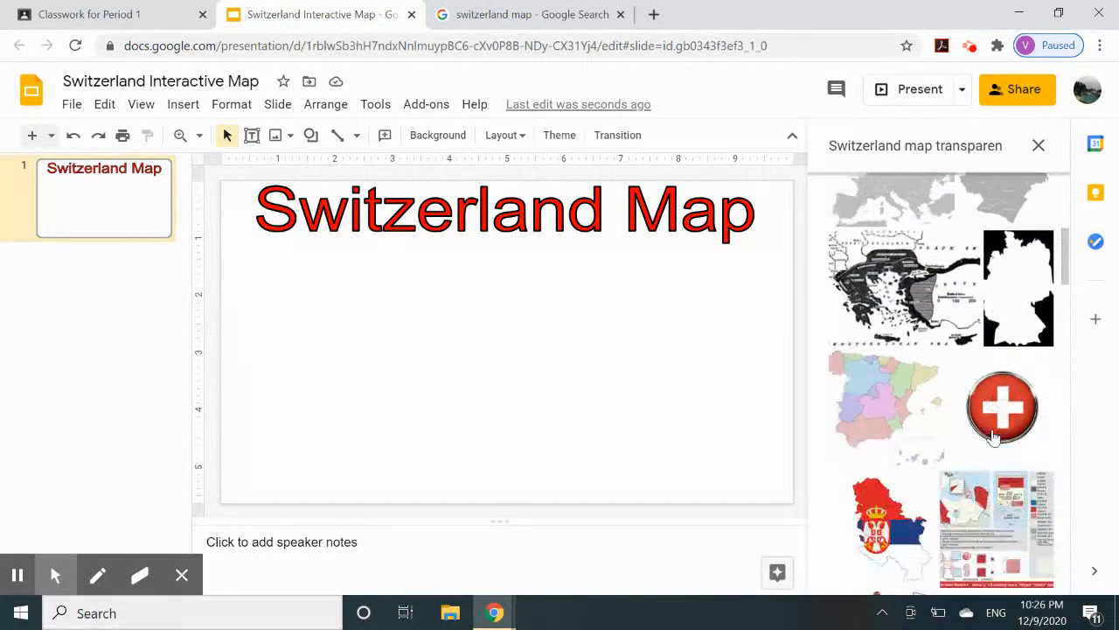
scroll(993, 437, up, 8)
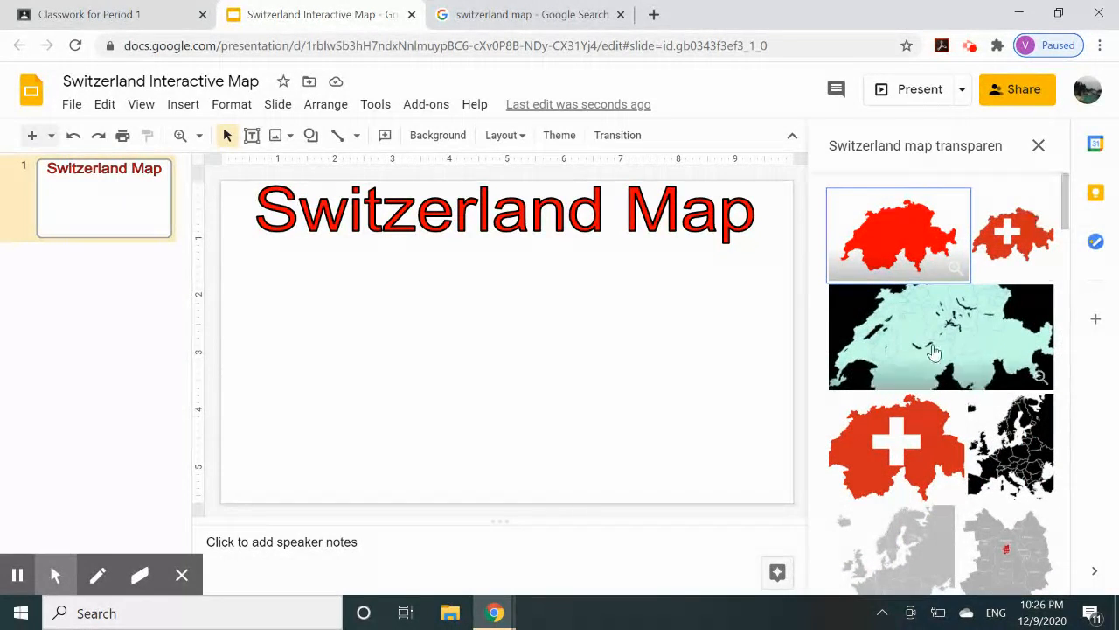
click(1038, 147)
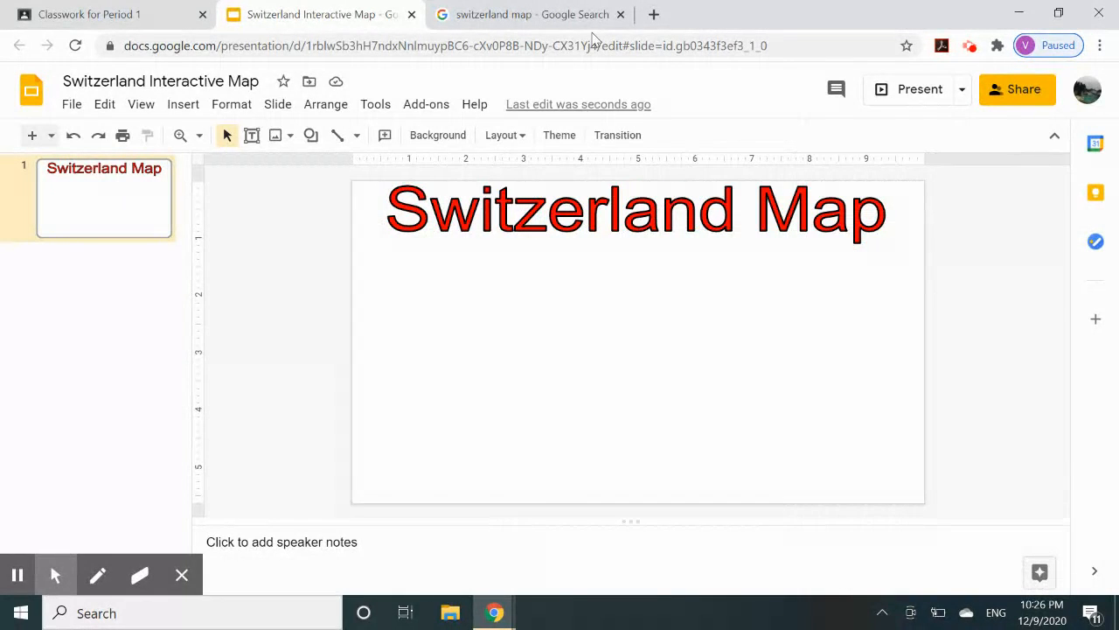
Copy the multicolored touropia.com regions map from the Google image results again and paste it onto the Switzerland Map slide.
click(524, 14)
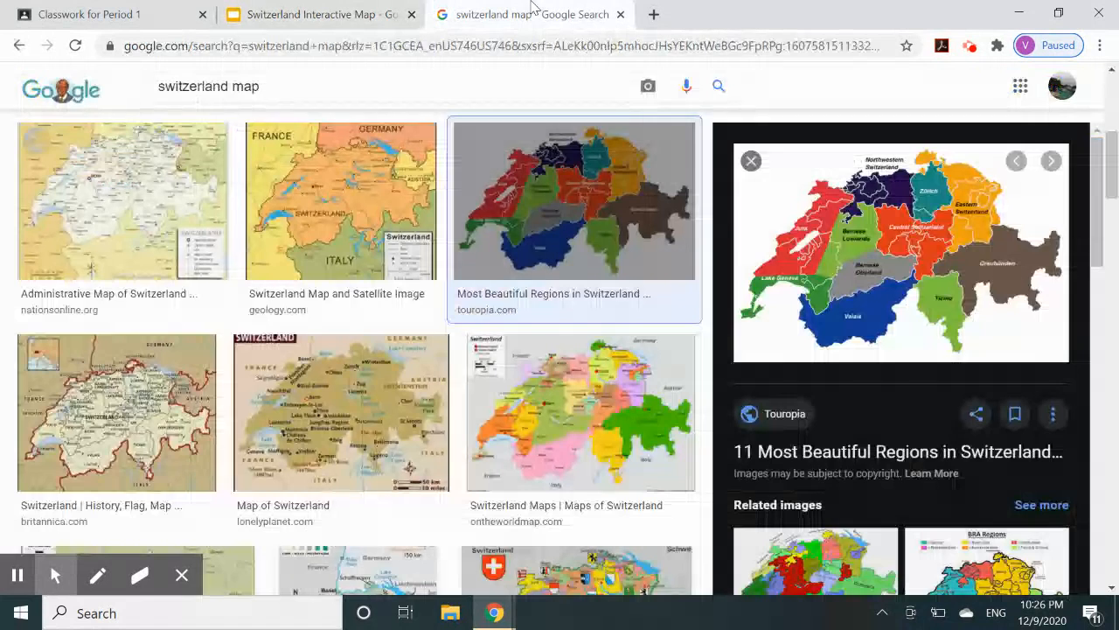
right_click(833, 264)
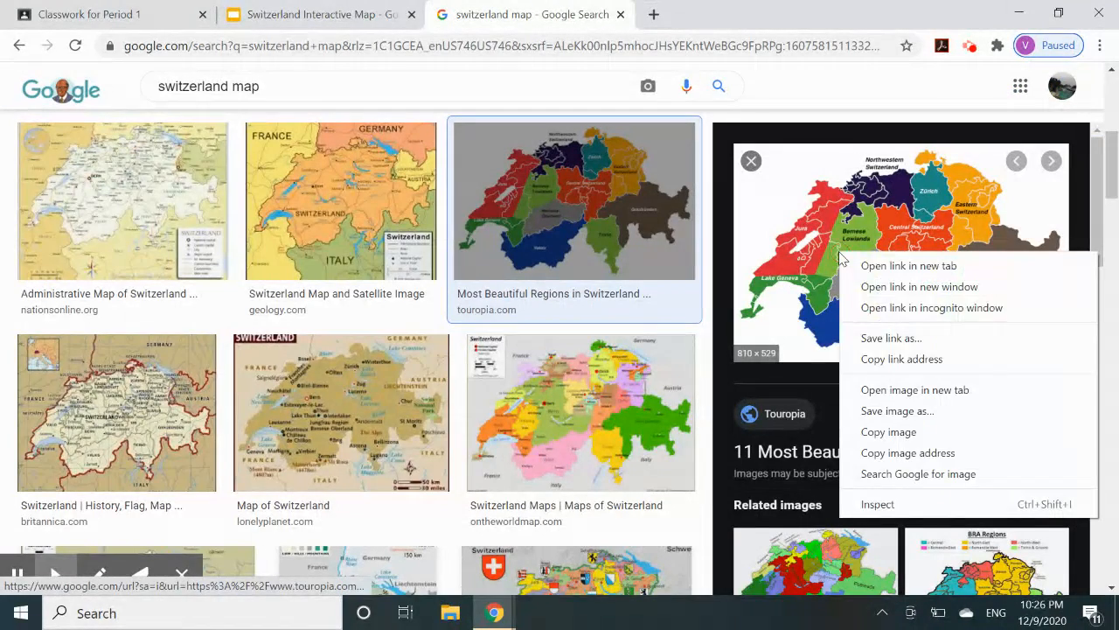
click(888, 432)
click(314, 14)
right_click(592, 335)
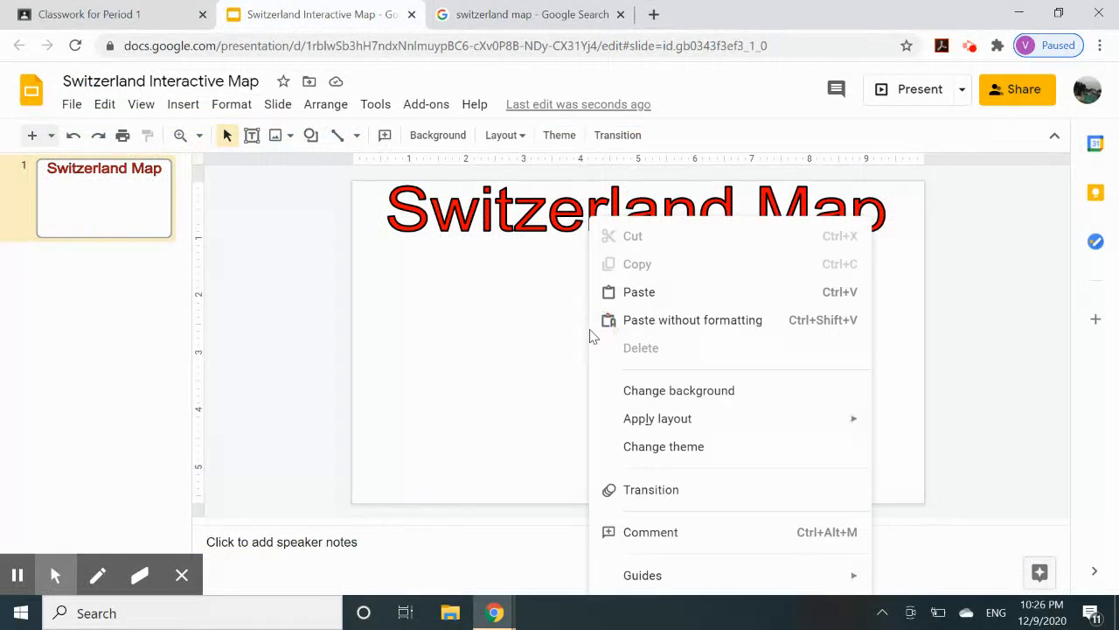
click(639, 292)
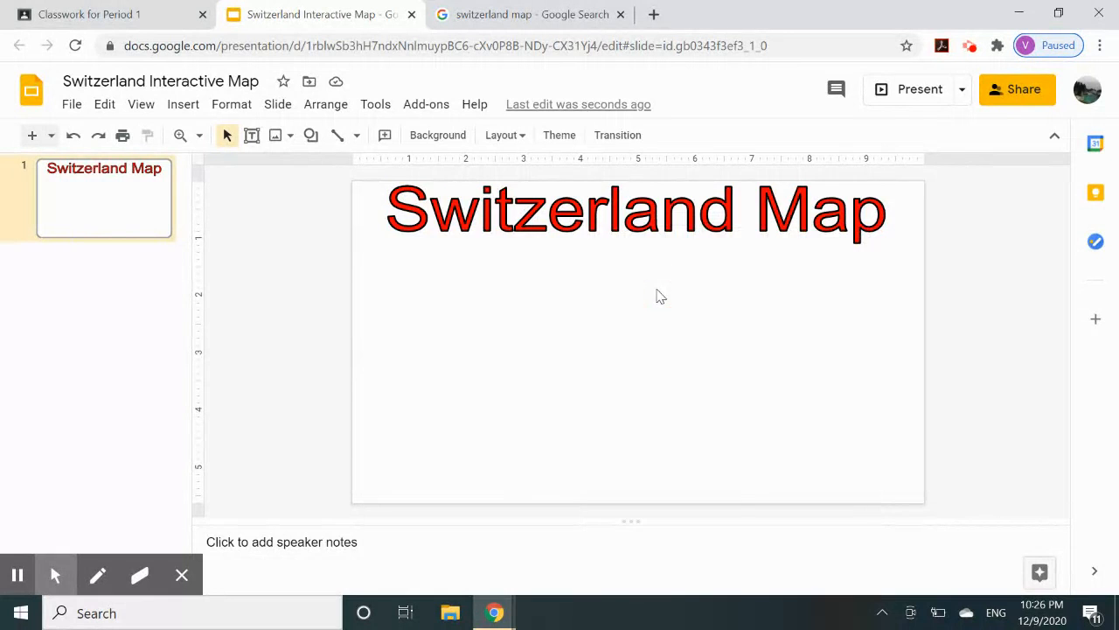
Enlarge the pasted map to fill the space beneath the title and move it toward the slide's left side, leaving room beside it.
drag(580, 306, 673, 305)
drag(453, 253, 438, 243)
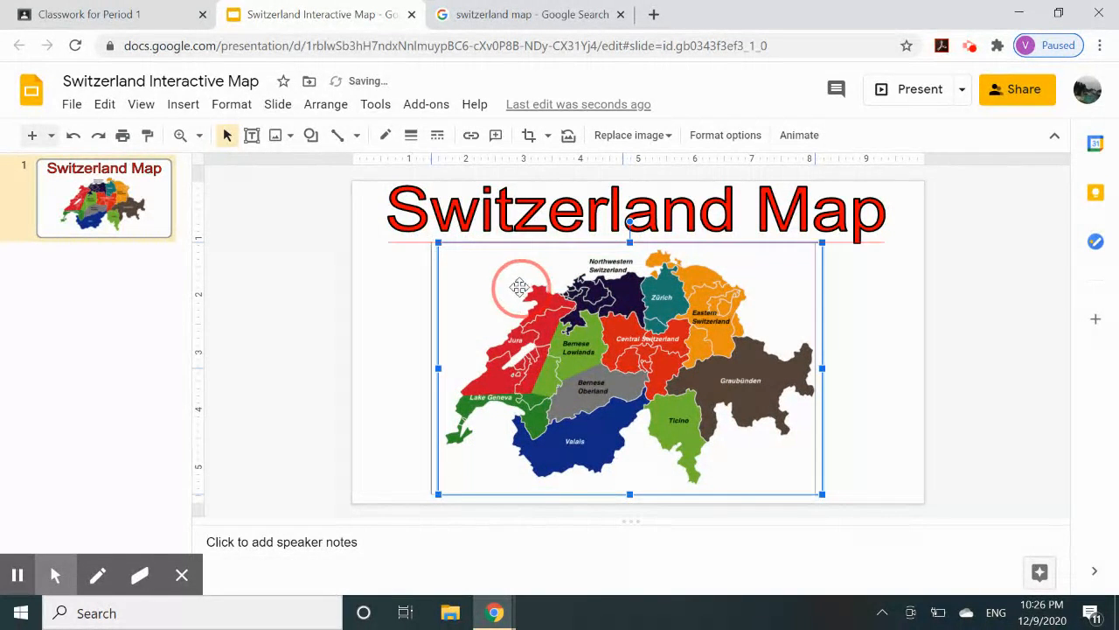
drag(520, 287, 512, 287)
drag(815, 494, 828, 503)
drag(790, 469, 780, 464)
drag(738, 334, 693, 337)
click(837, 336)
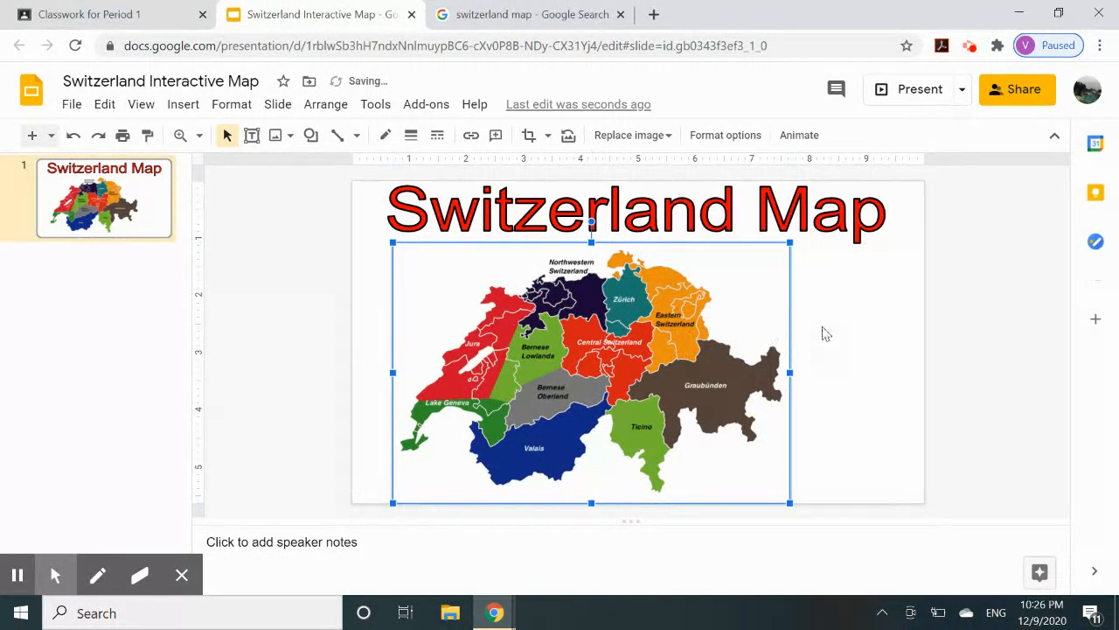
click(822, 332)
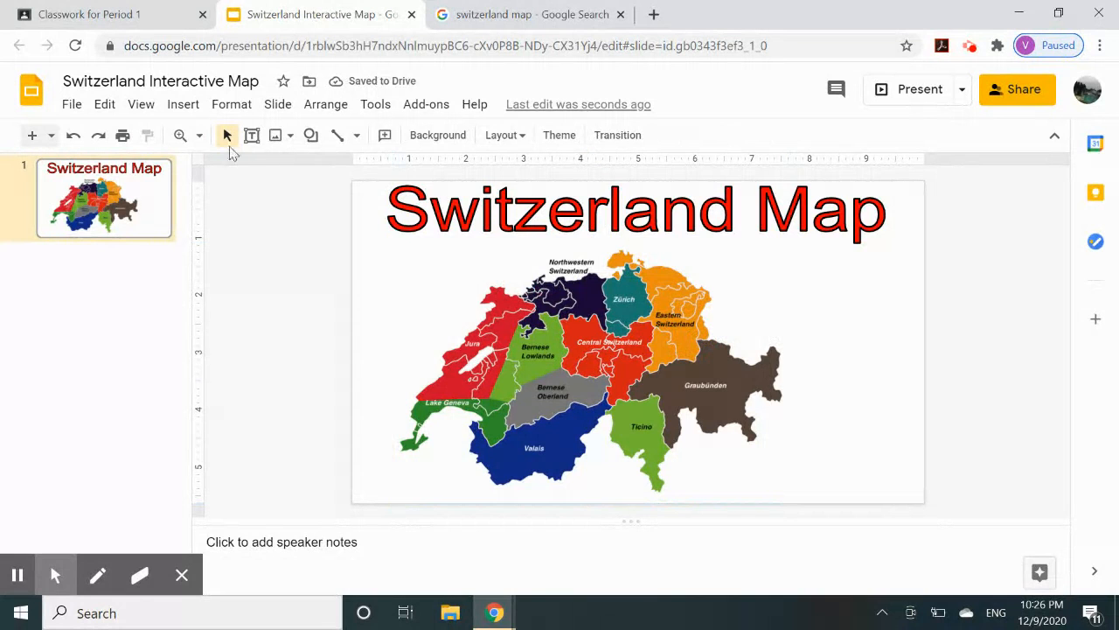
Draw an off-page connector shape, about 2 inches wide and 2 inches tall, in the empty space right of the map.
click(184, 105)
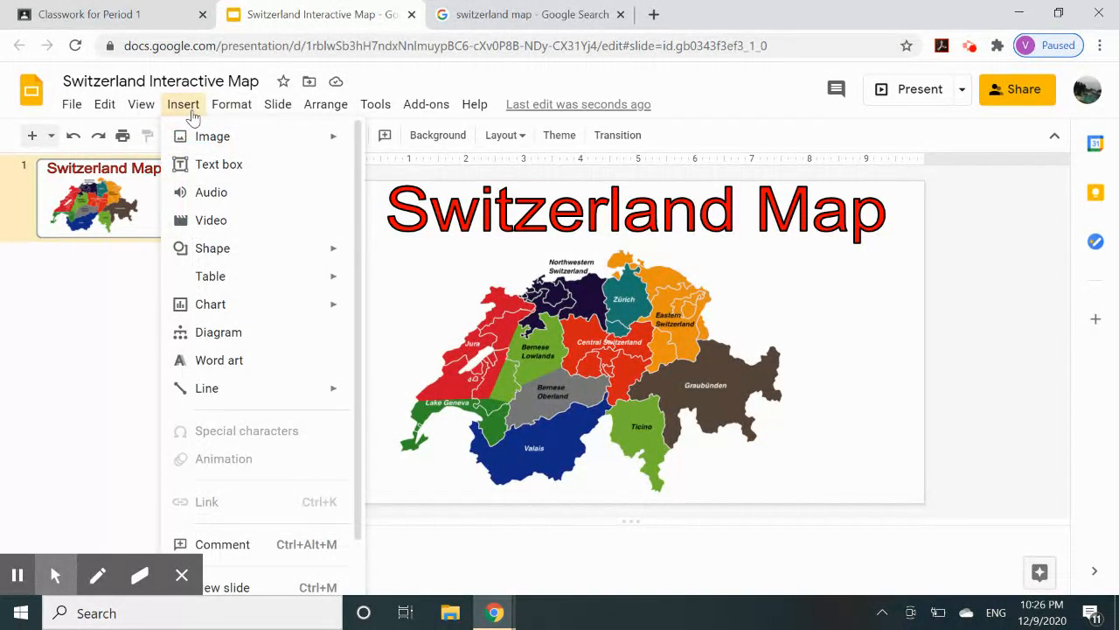
mouse_move(202, 249)
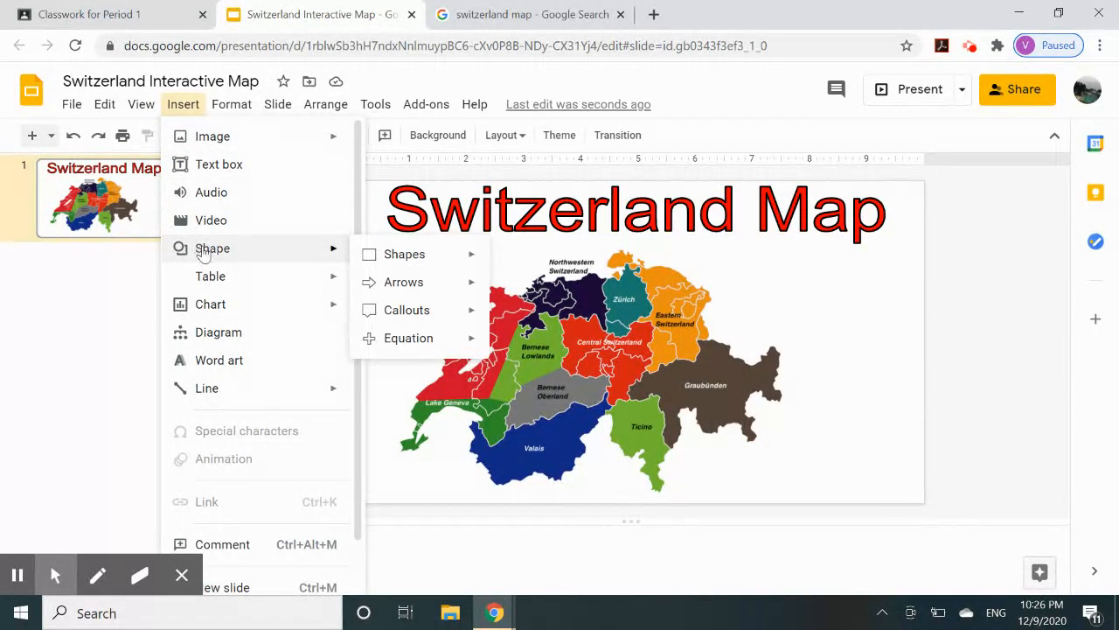
mouse_move(411, 264)
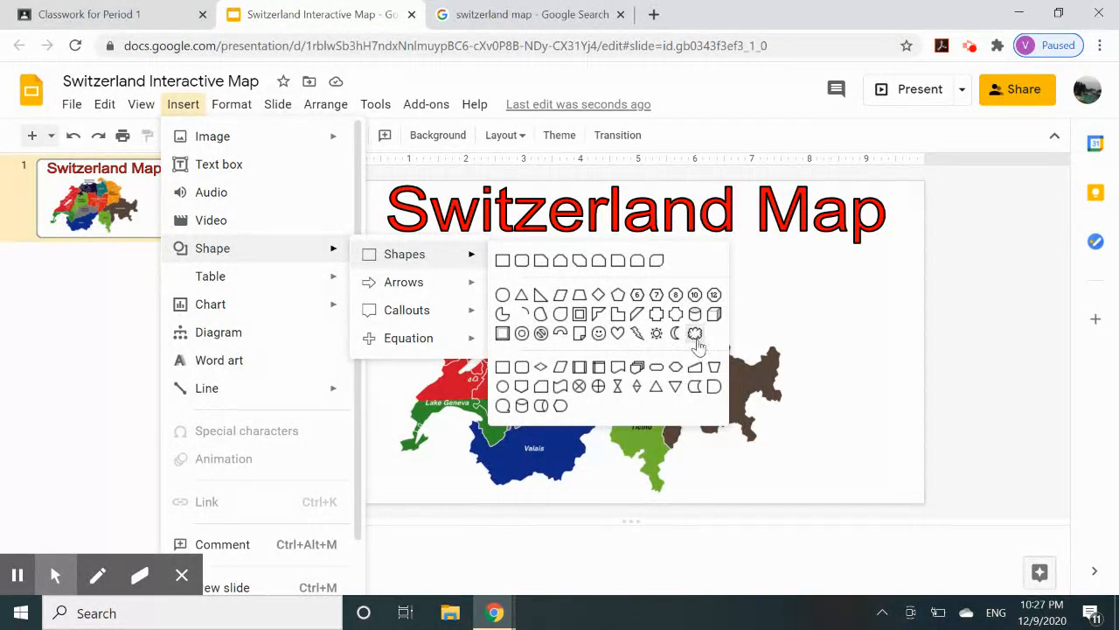
click(520, 386)
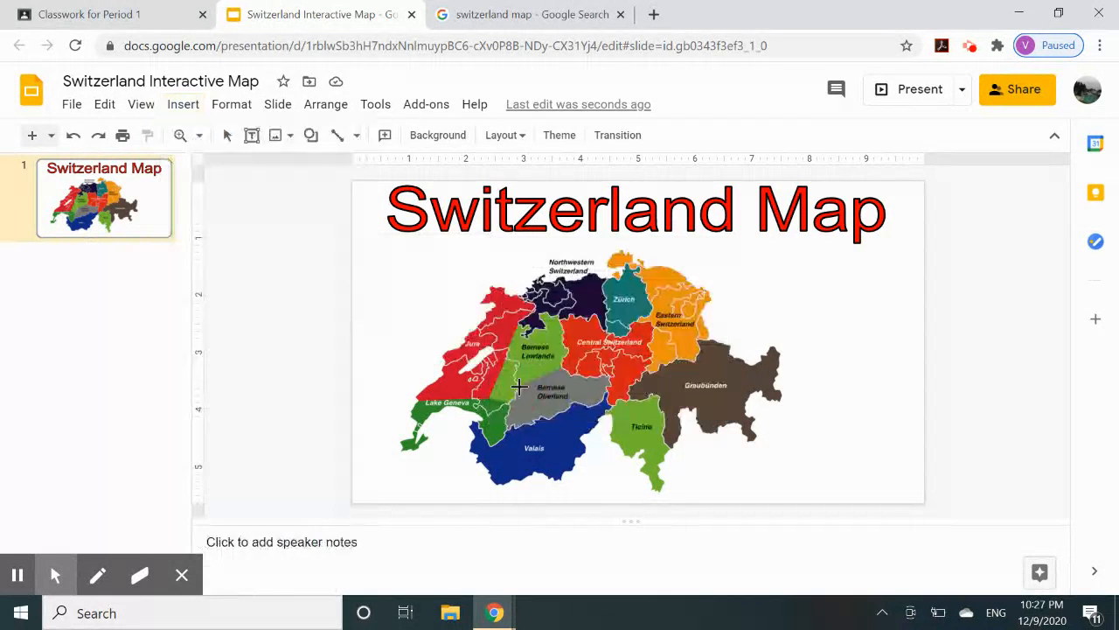
drag(792, 256, 900, 372)
drag(899, 312, 902, 307)
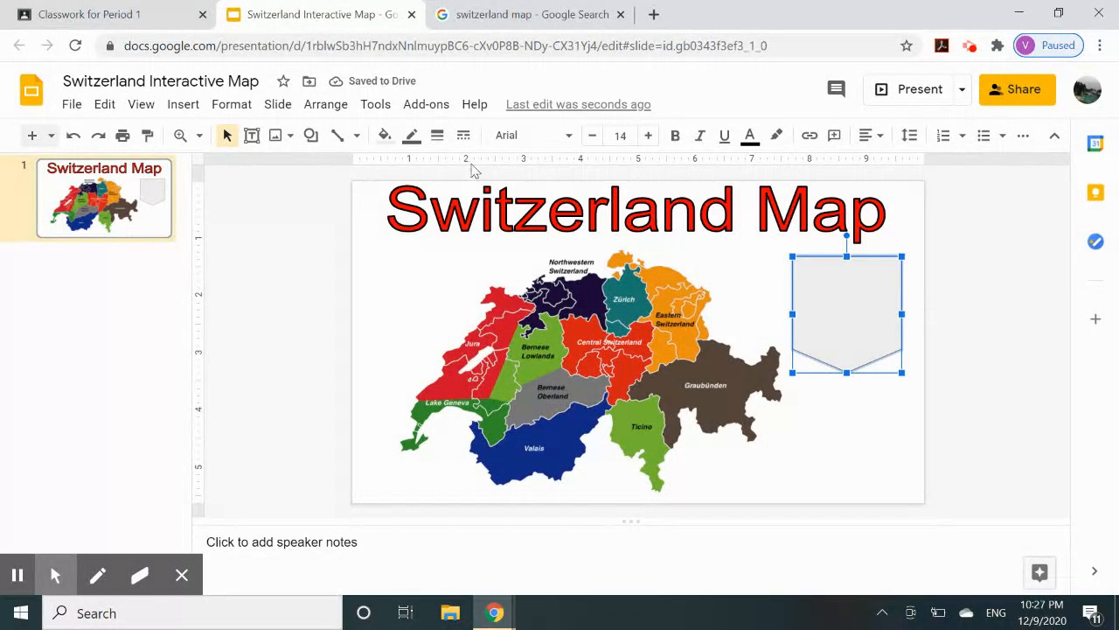
Fill the off-page connector shape with solid yellow and place the text cursor inside it.
click(384, 137)
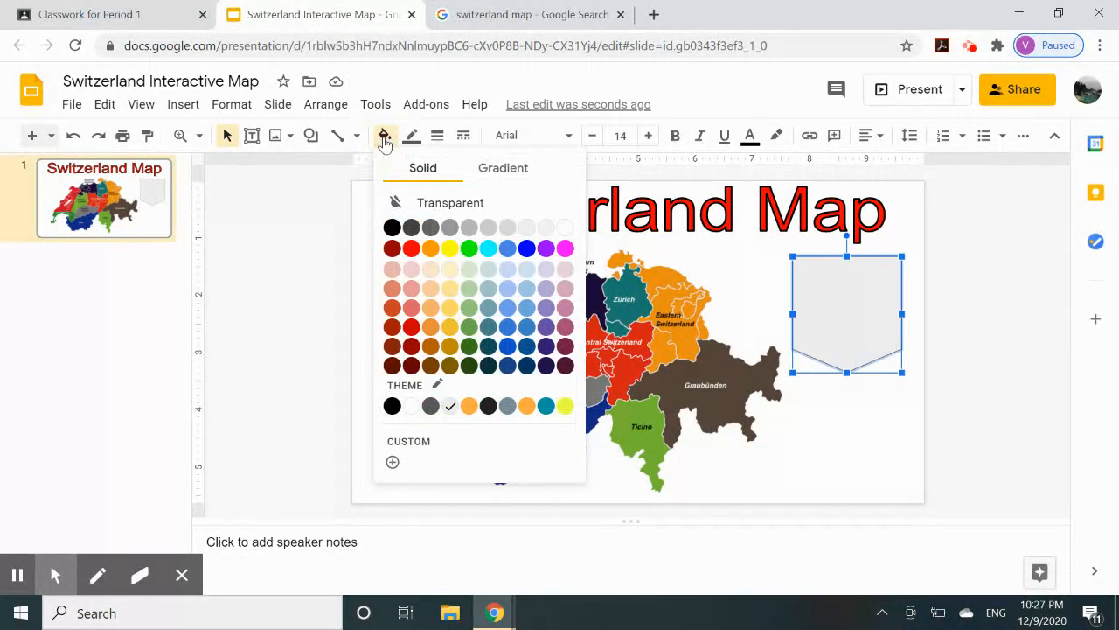
click(450, 248)
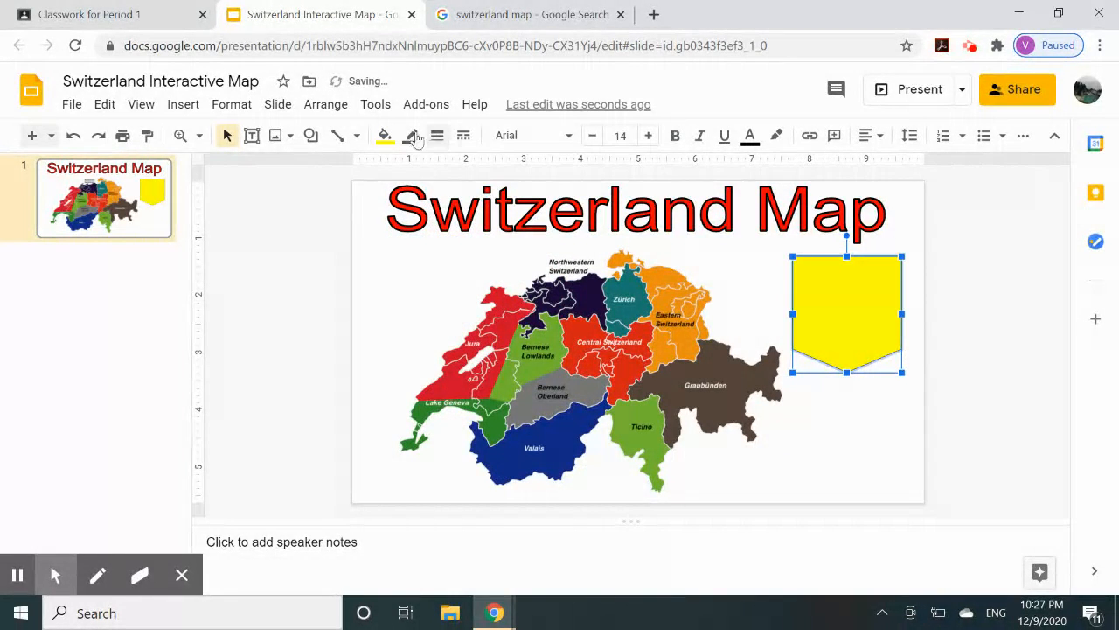
click(811, 283)
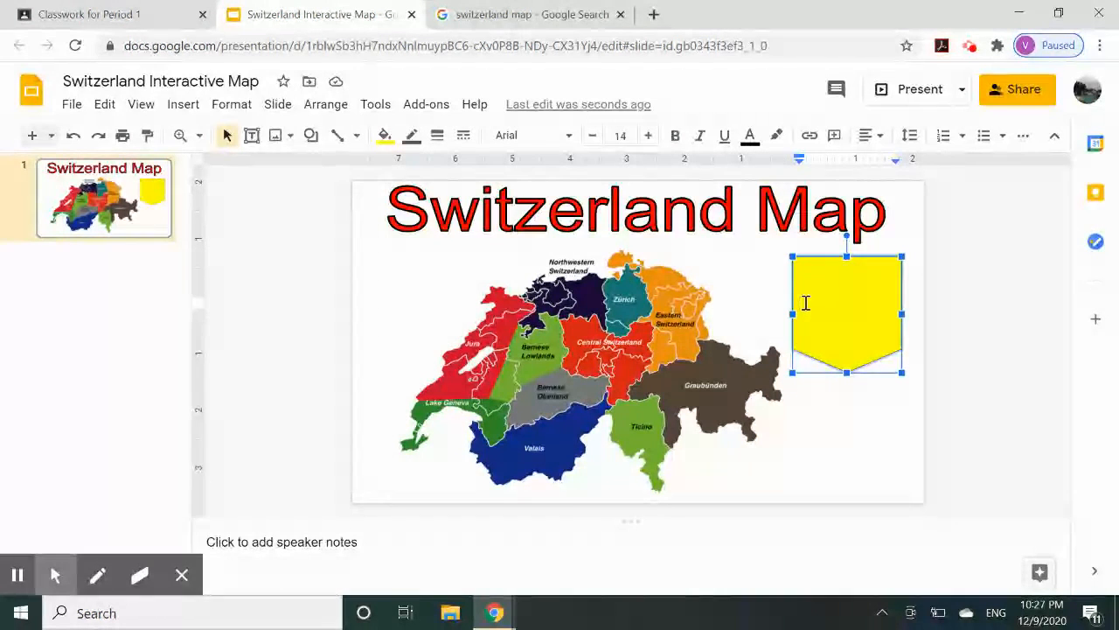